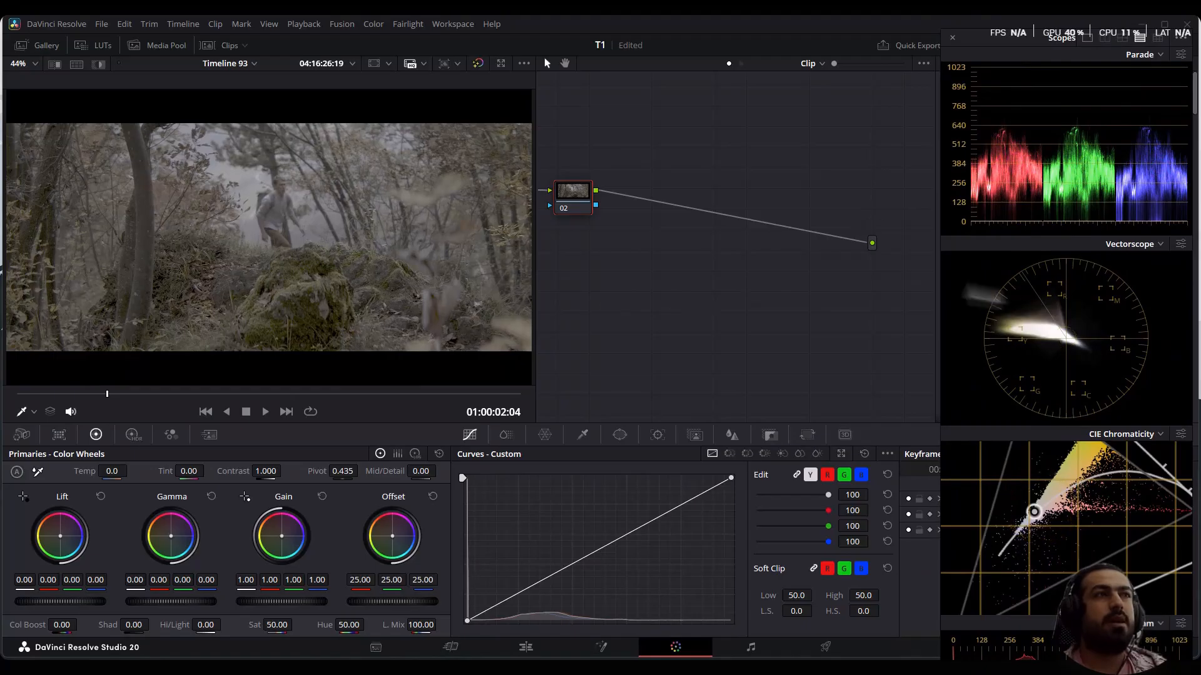
# - At 01:00:06:15, add a serial node after node 02 with three more nodes in parallel, and space out the stack
pyautogui.click(391, 394)
pyautogui.moveTo(410, 401); pyautogui.dragTo(290, 394)
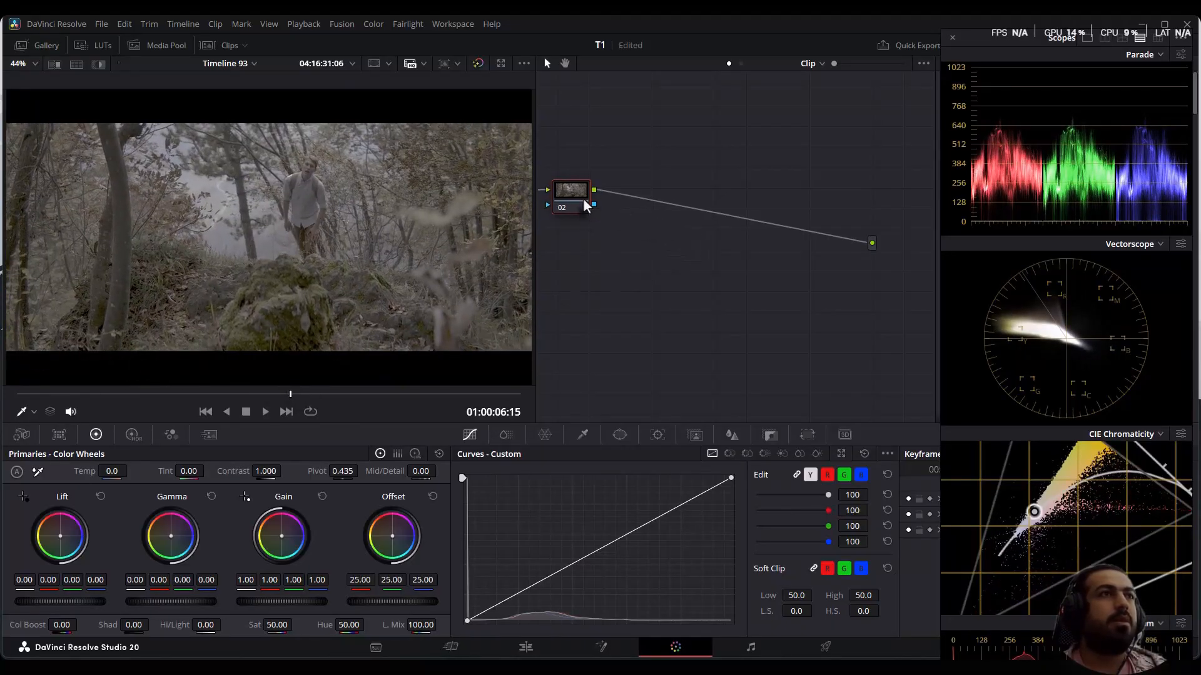
pyautogui.hotkey('alt', 's')
pyautogui.hotkey('alt', 'l')
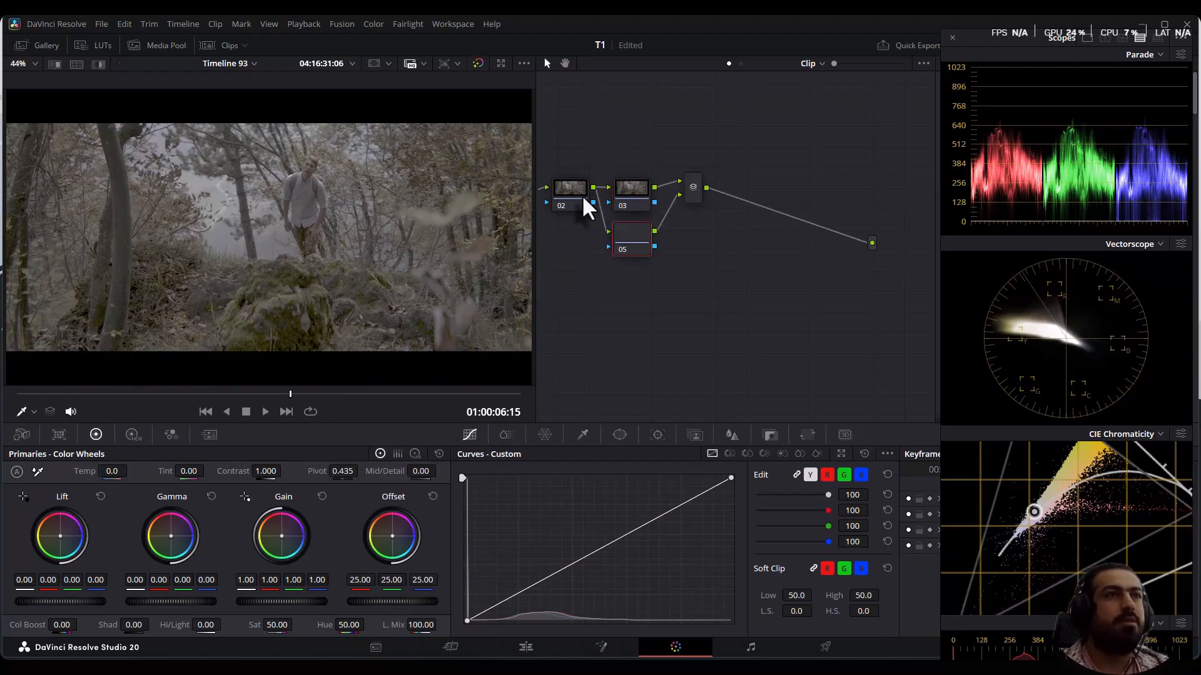
pyautogui.hotkey('alt', 'l')
pyautogui.hotkey('alt', 'l')
pyautogui.moveTo(694, 280); pyautogui.dragTo(658, 246)
pyautogui.moveTo(603, 165); pyautogui.dragTo(601, 148)
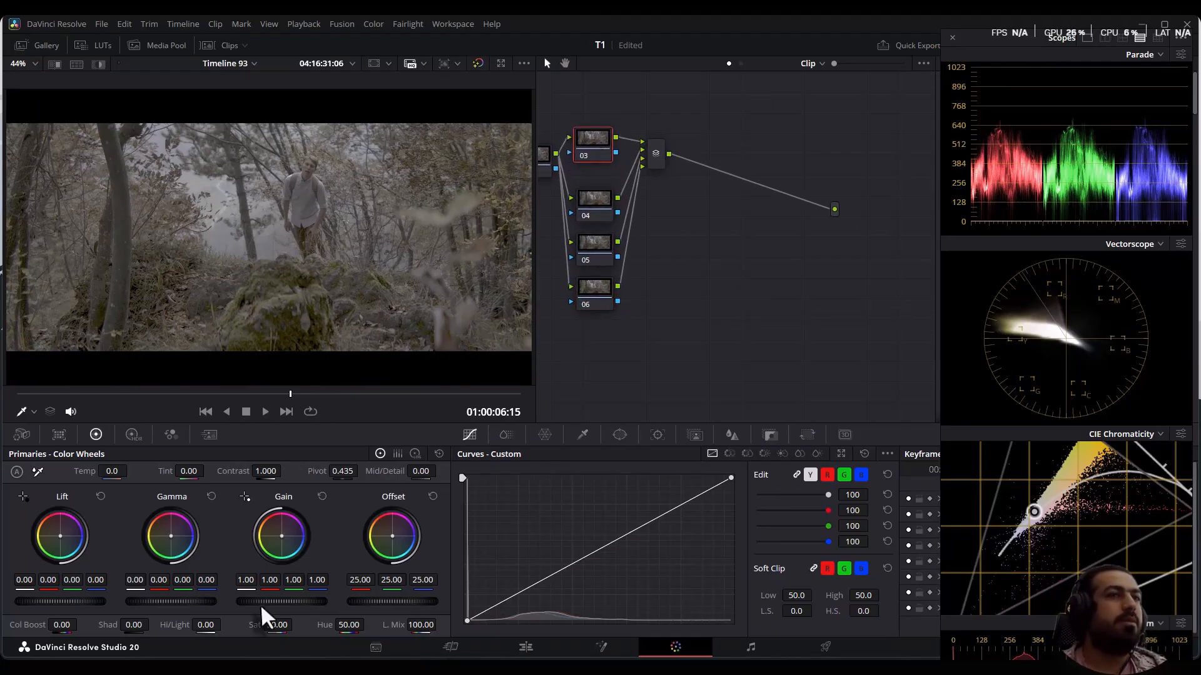
# - On node 03, set the primary gain to 1.35 and the lift to 0.05
pyautogui.moveTo(281, 602); pyautogui.dragTo(331, 602)
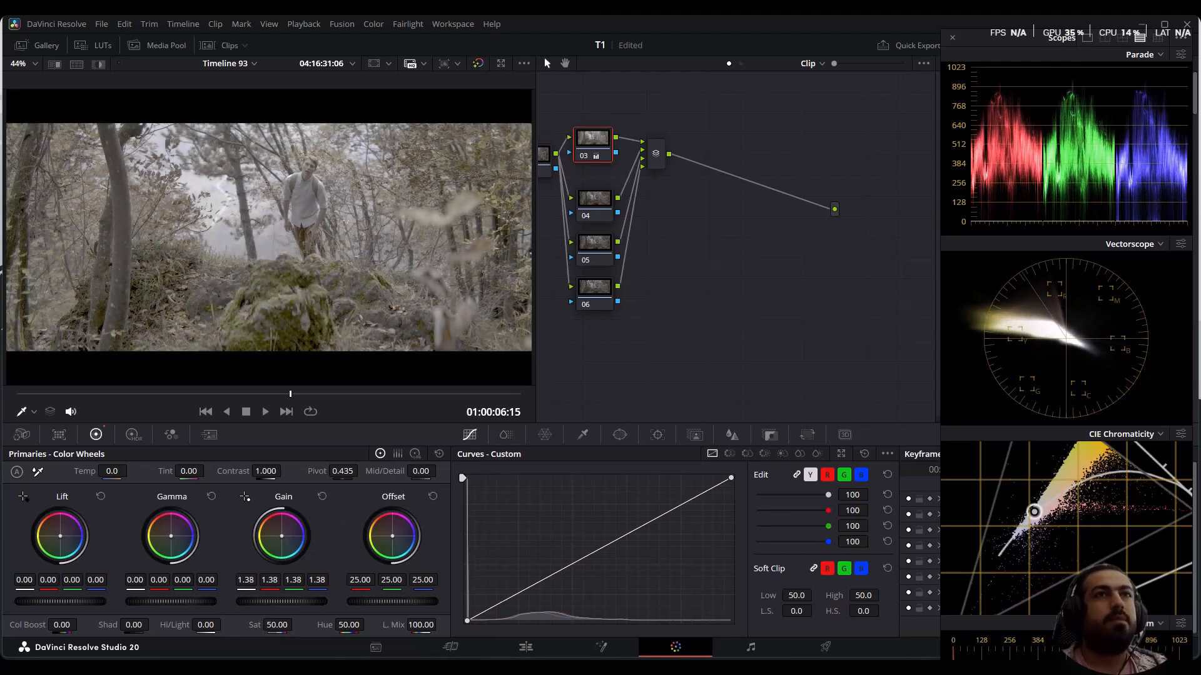
pyautogui.moveTo(63, 601); pyautogui.dragTo(78, 602)
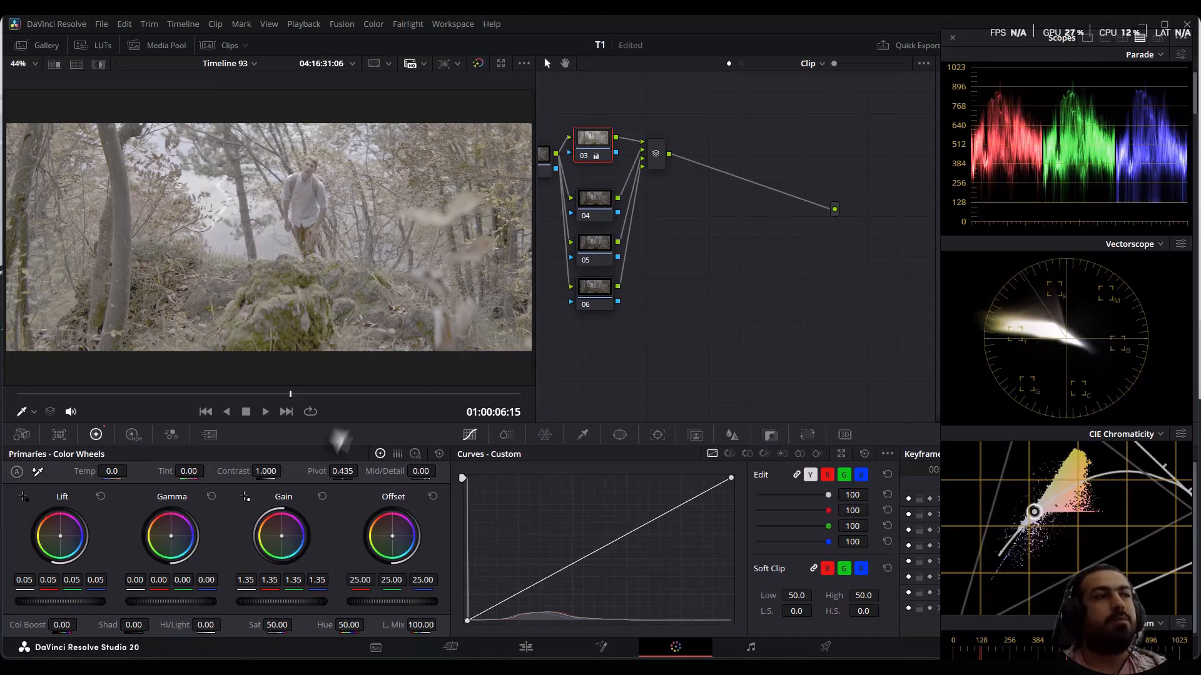
pyautogui.moveTo(81, 602); pyautogui.dragTo(70, 602)
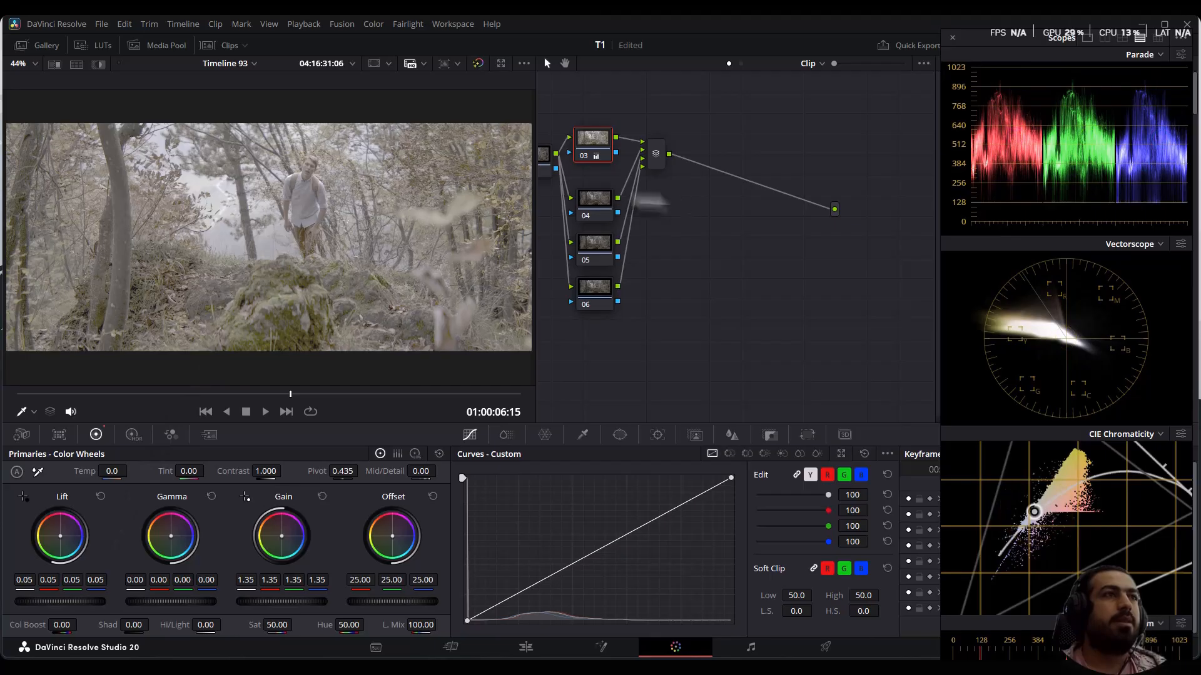
# - Add default anchors to node 04's custom curve and lower its shadow point slightly, and reduce node 03's lift to 0.03
pyautogui.click(595, 213)
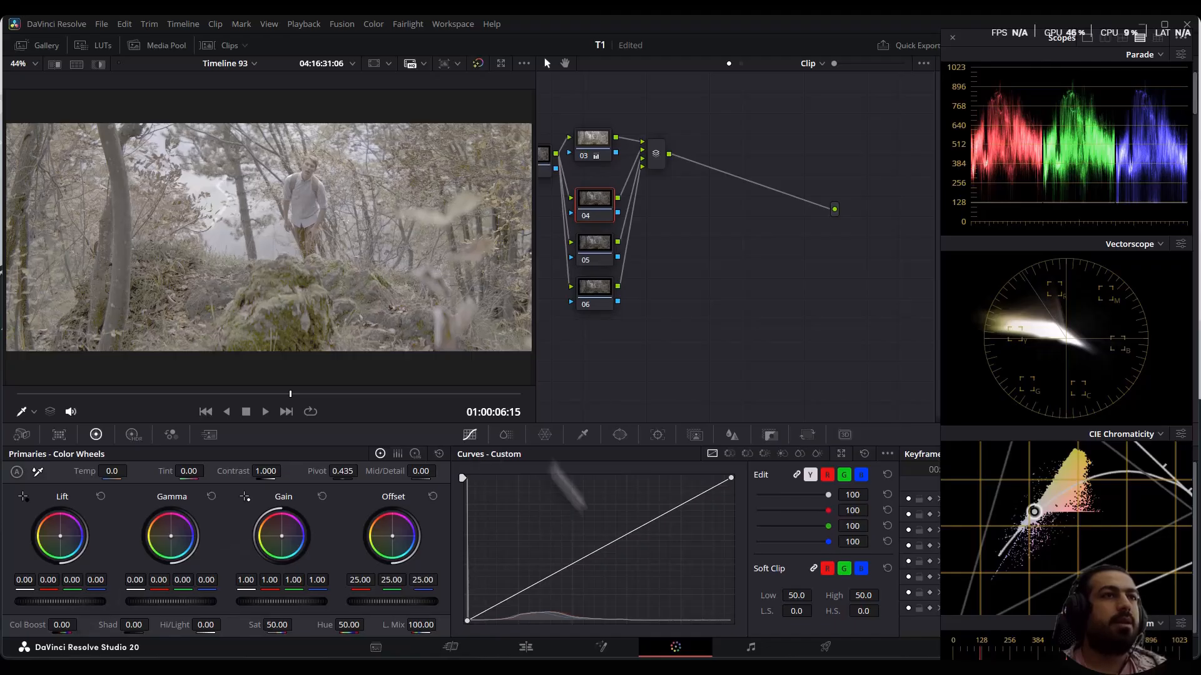
pyautogui.click(887, 454)
pyautogui.click(902, 552)
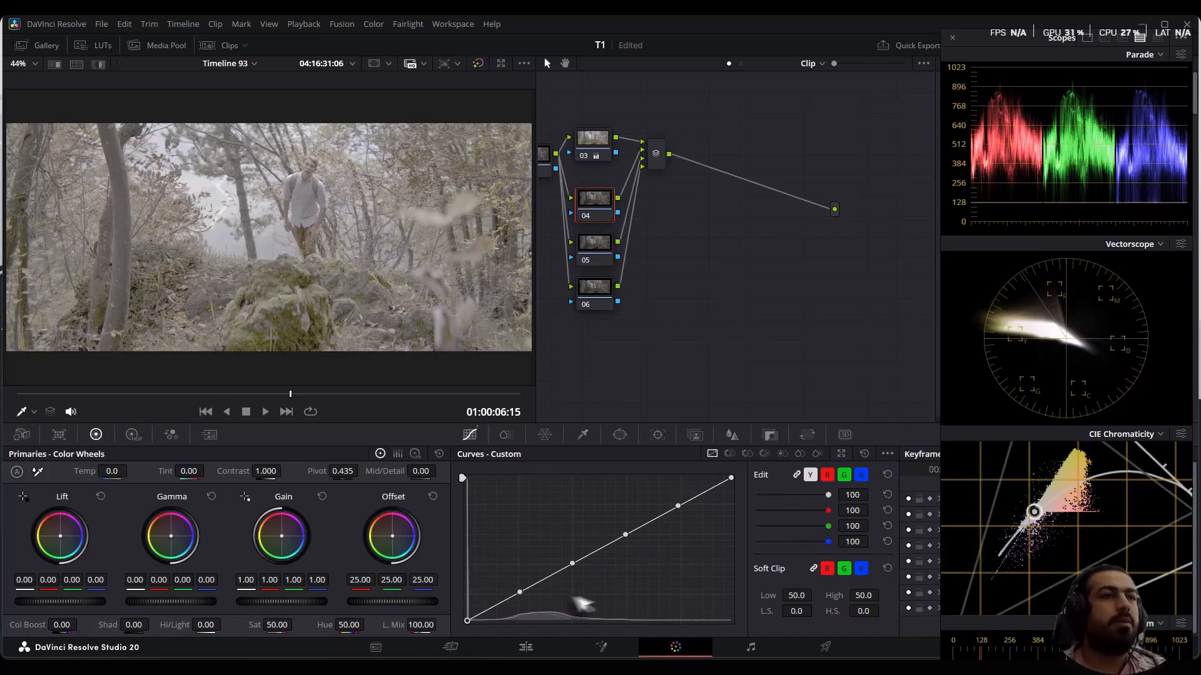
pyautogui.moveTo(519, 593); pyautogui.dragTo(519, 603)
pyautogui.click(592, 143)
pyautogui.moveTo(60, 602); pyautogui.dragTo(52, 601)
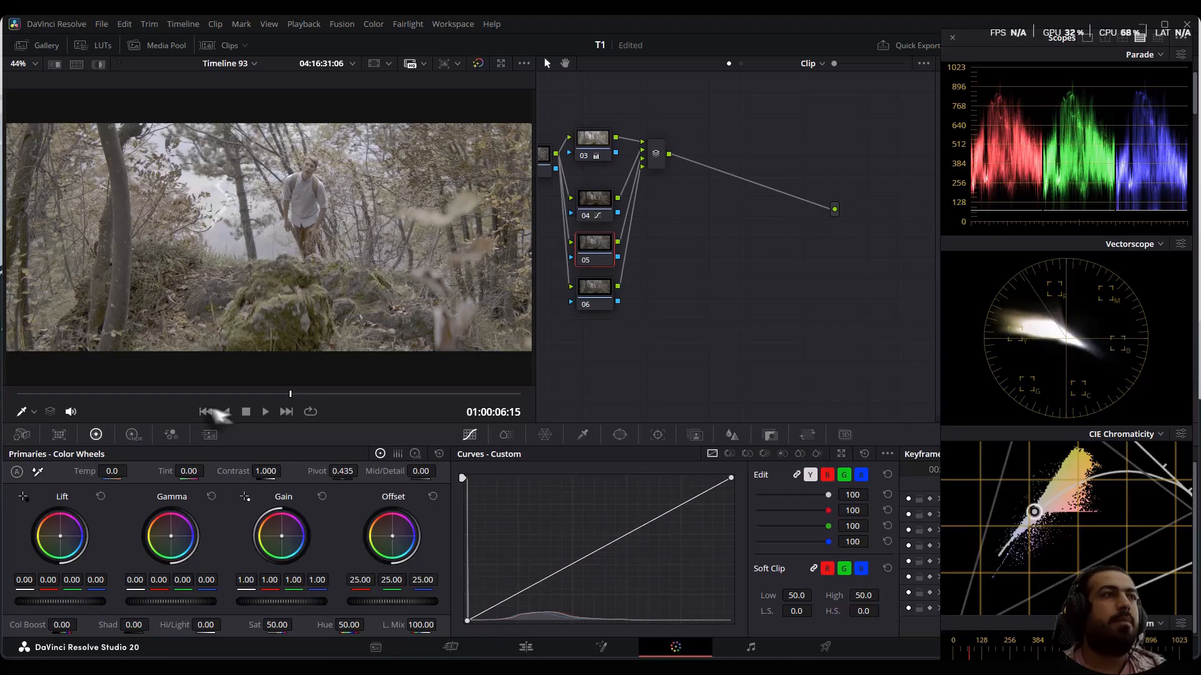
# - On node 05, set the HDR wheels' Shadow exposure to about -0.97 and fine-tune the Light exposure
pyautogui.click(500, 435)
pyautogui.click(479, 436)
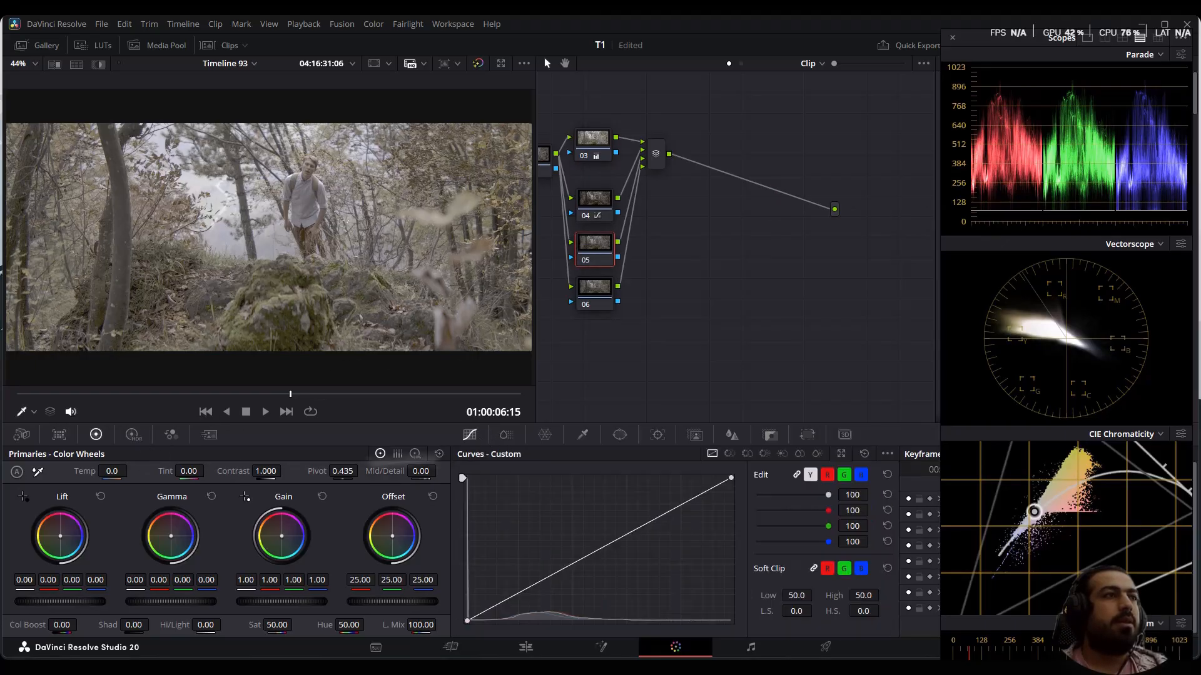
pyautogui.click(133, 436)
pyautogui.moveTo(156, 579); pyautogui.dragTo(107, 579)
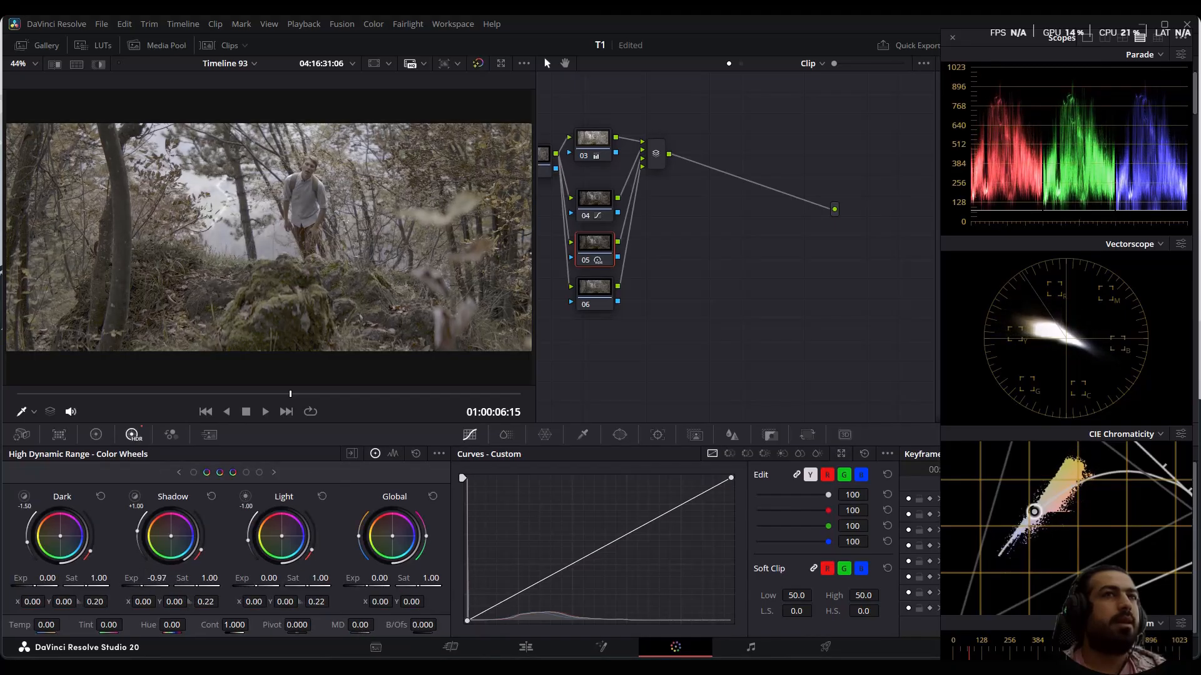
pyautogui.moveTo(272, 579); pyautogui.dragTo(271, 578)
# - Lower node 03's primary lift slightly to deepen the shadows
pyautogui.click(594, 149)
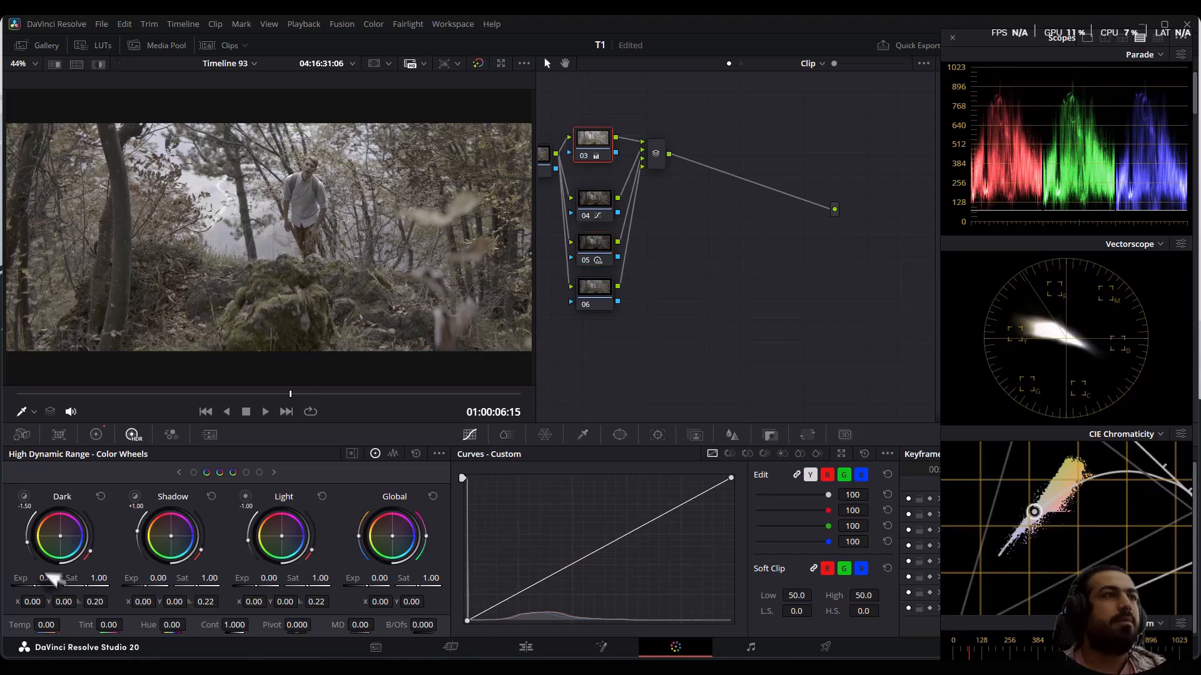
pyautogui.click(96, 434)
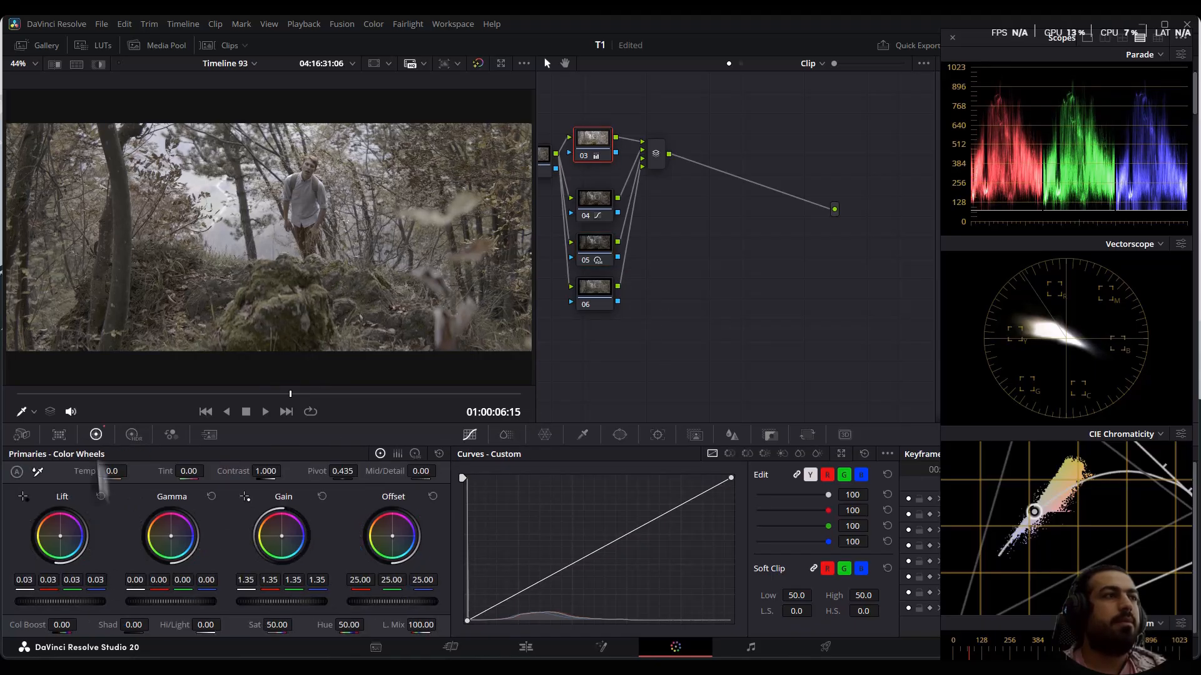
pyautogui.moveTo(63, 601); pyautogui.dragTo(59, 602)
# - On node 06, set the log wheels' Shadow to 0.24 and Highlights to -0.25, and set the blur radius to 0.46
pyautogui.click(594, 289)
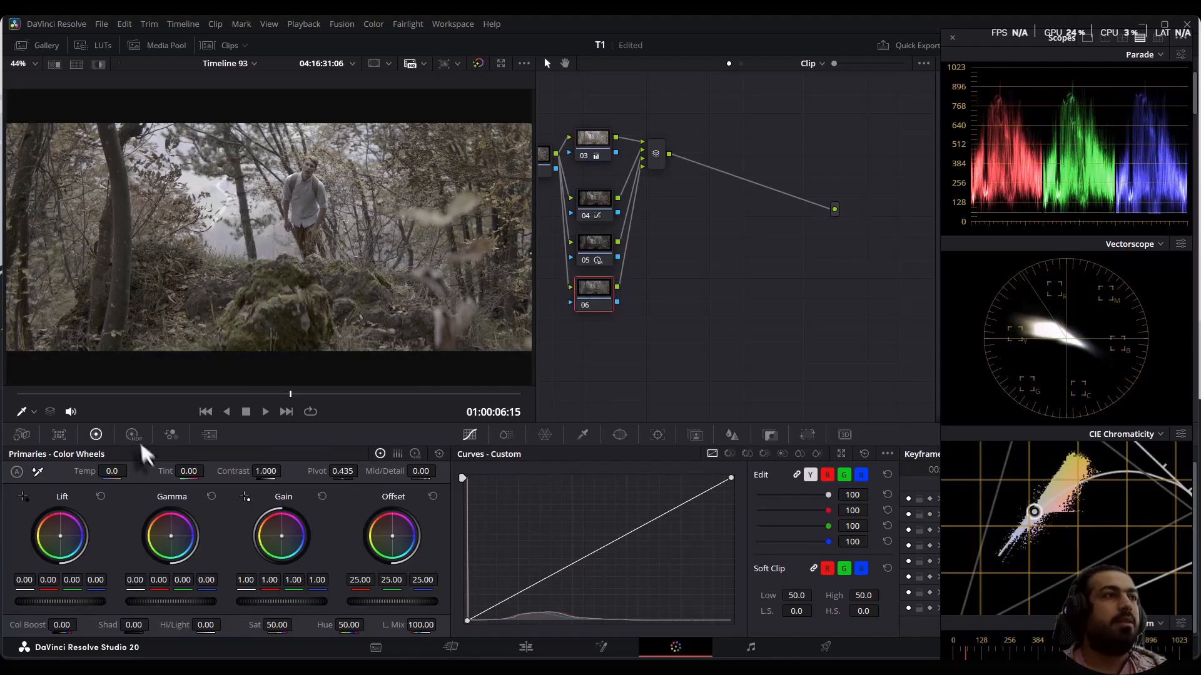
pyautogui.click(414, 453)
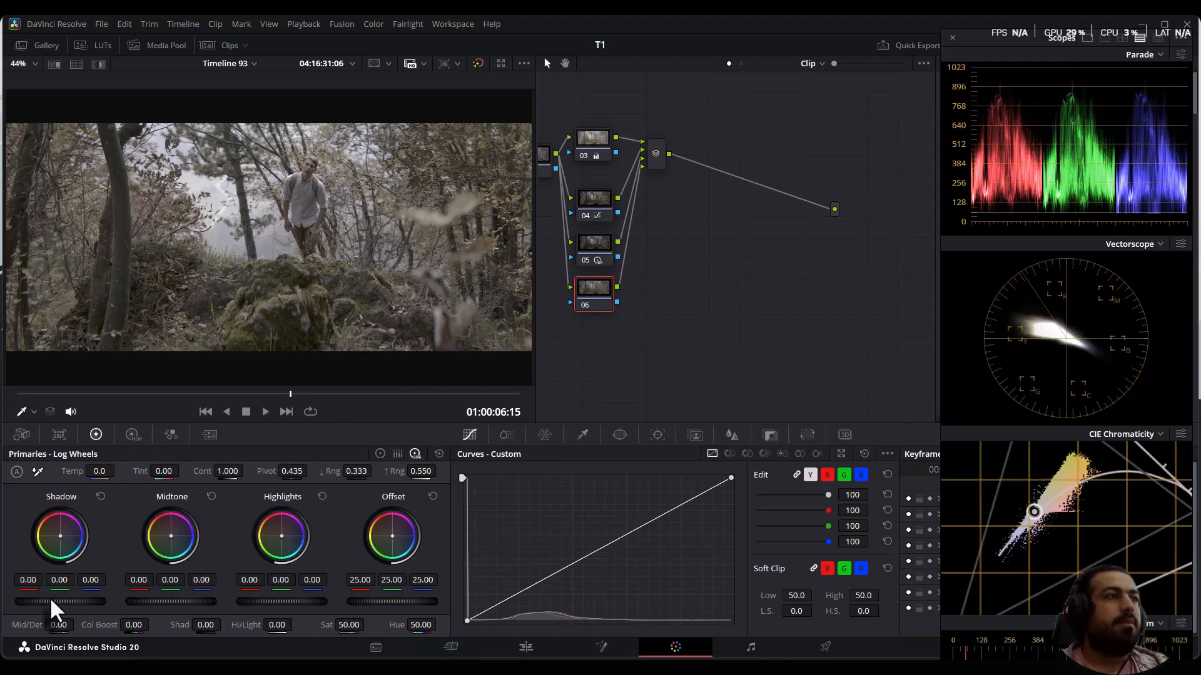
pyautogui.moveTo(46, 605); pyautogui.dragTo(93, 604)
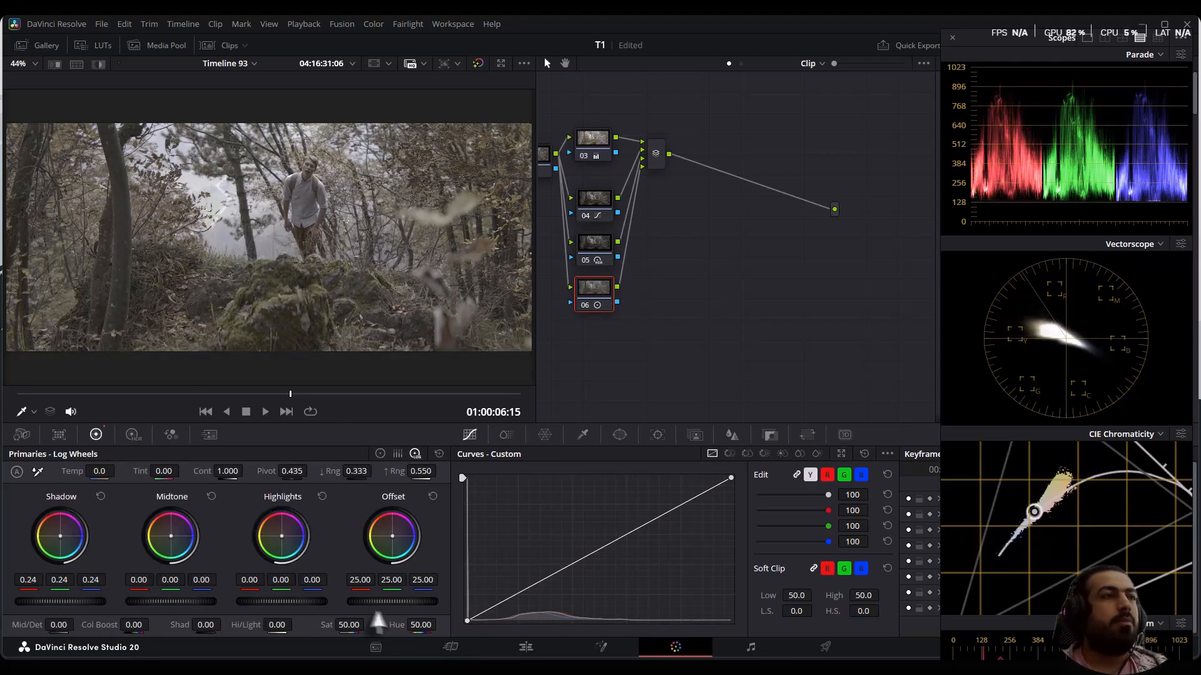
pyautogui.moveTo(316, 602); pyautogui.dragTo(306, 602)
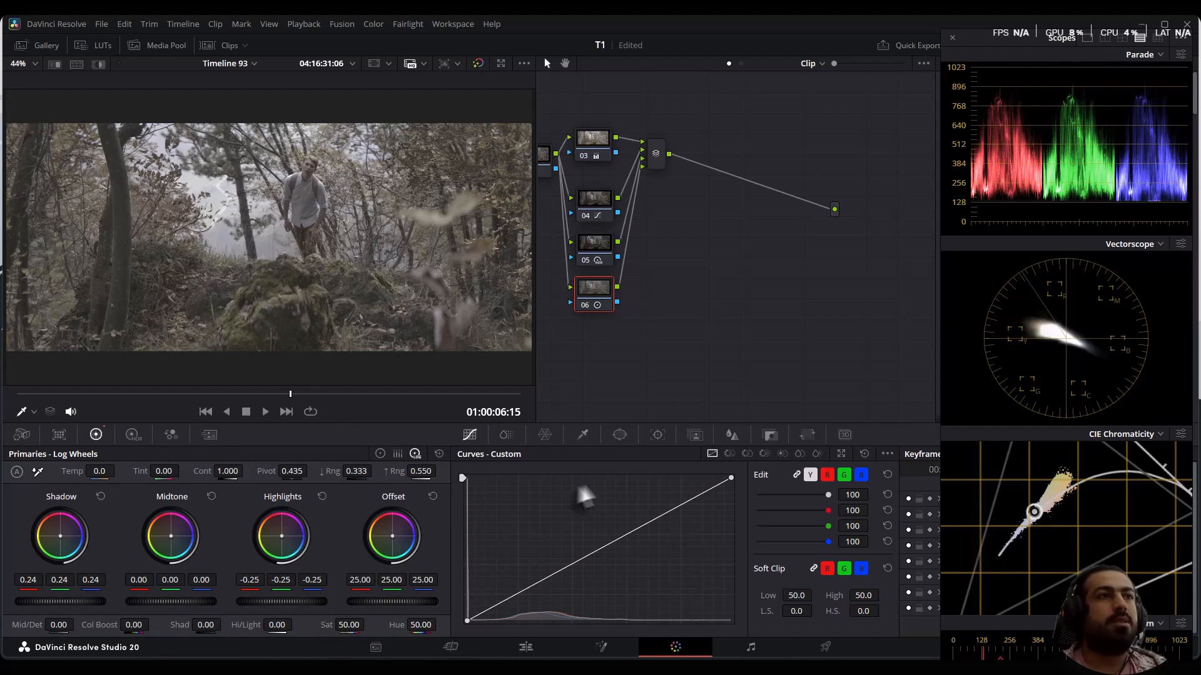
pyautogui.click(731, 436)
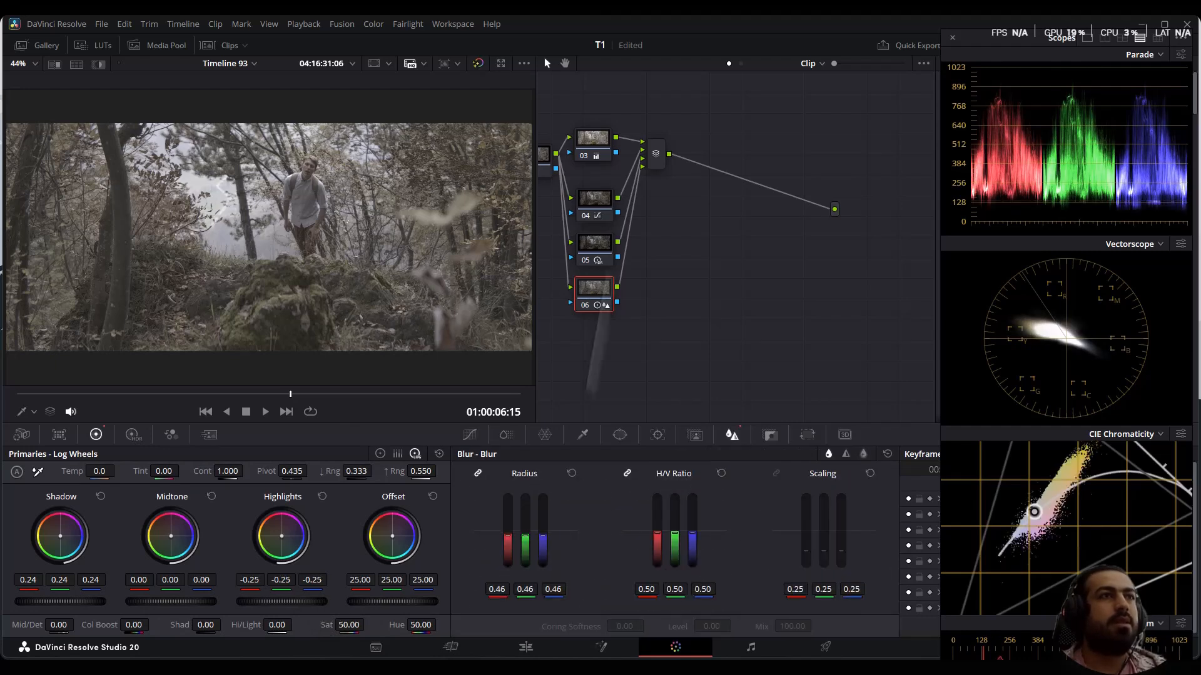
# - Add a serial node after the parallel mixer, give its custom curve default anchors, and pull the shadow point down slightly
pyautogui.moveTo(656, 157); pyautogui.dragTo(648, 210)
pyautogui.hotkey('alt', 's')
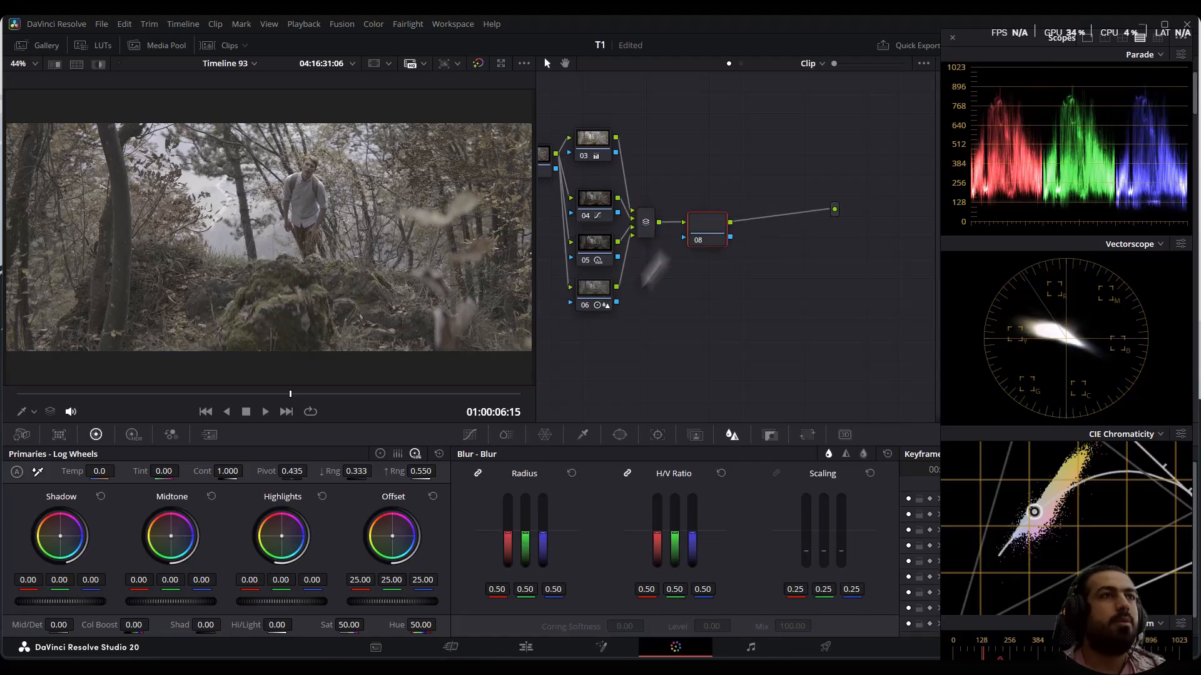
pyautogui.click(469, 435)
pyautogui.click(886, 455)
pyautogui.click(901, 539)
pyautogui.moveTo(519, 592); pyautogui.dragTo(518, 603)
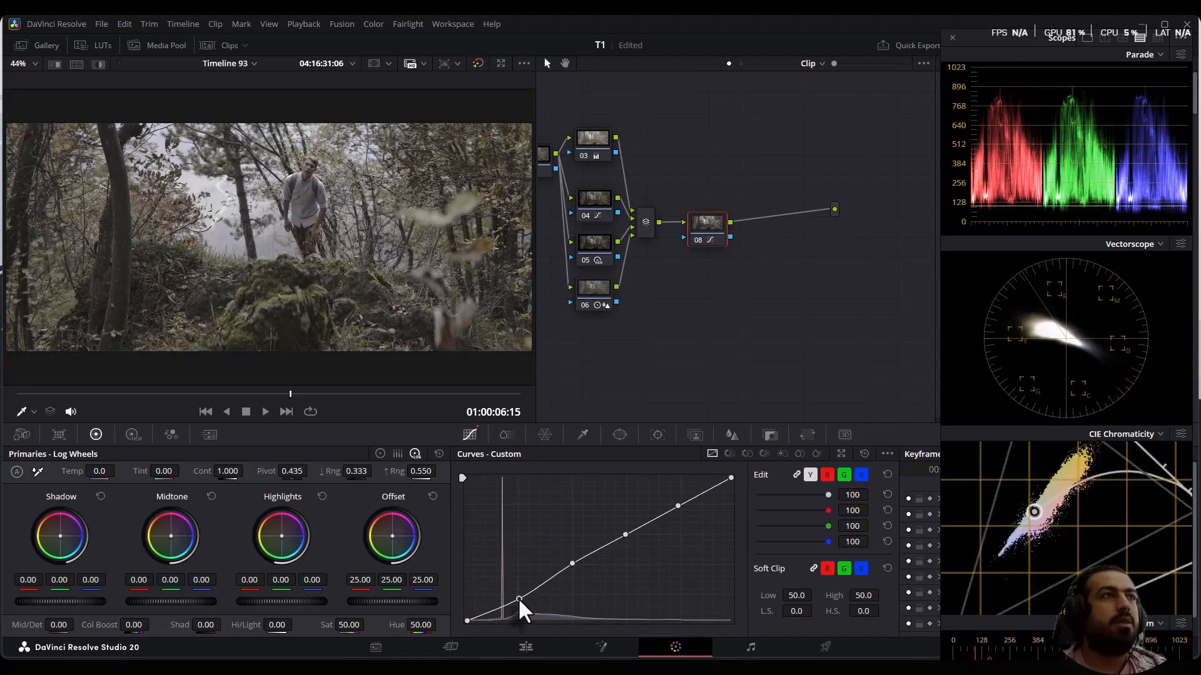
# - Add a serial node after node 08 and set its overall ColorSlice saturation to 2.00
pyautogui.hotkey('alt', 's')
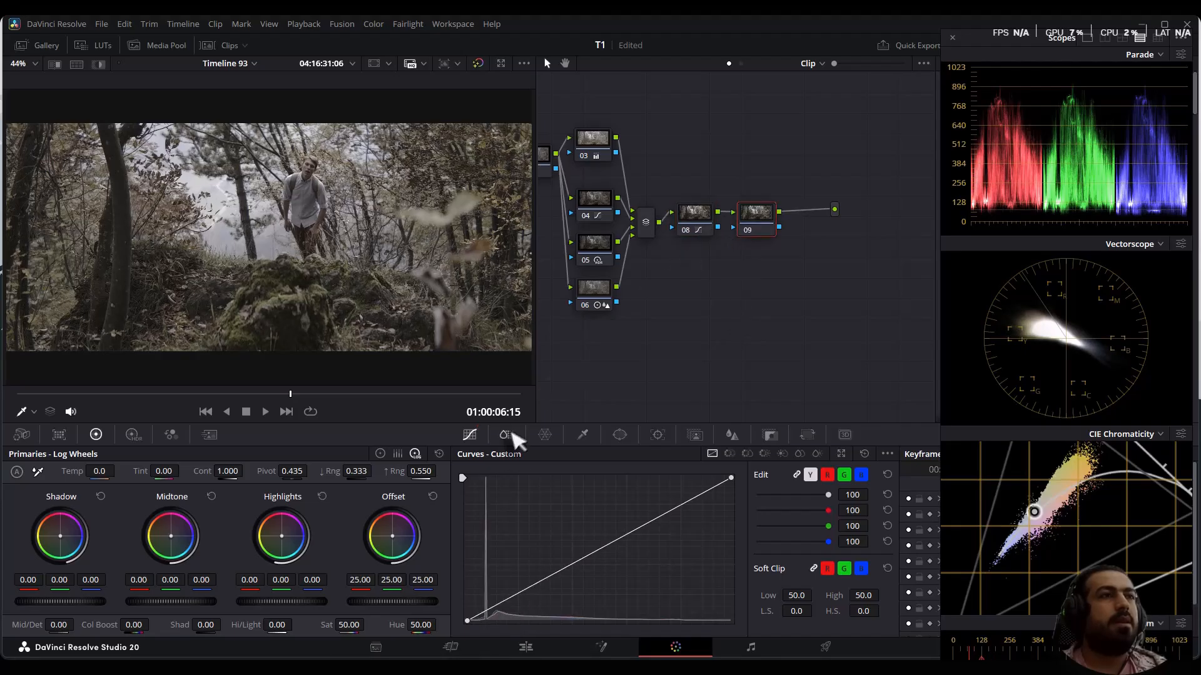
pyautogui.click(507, 435)
pyautogui.moveTo(651, 473); pyautogui.dragTo(714, 473)
pyautogui.scroll(-1, 235, 271)
pyautogui.scroll(1, 235, 271)
# - Add a serial node after node 09, place it below the node chain, and shift its gamma toward cyan
pyautogui.hotkey('alt', 's')
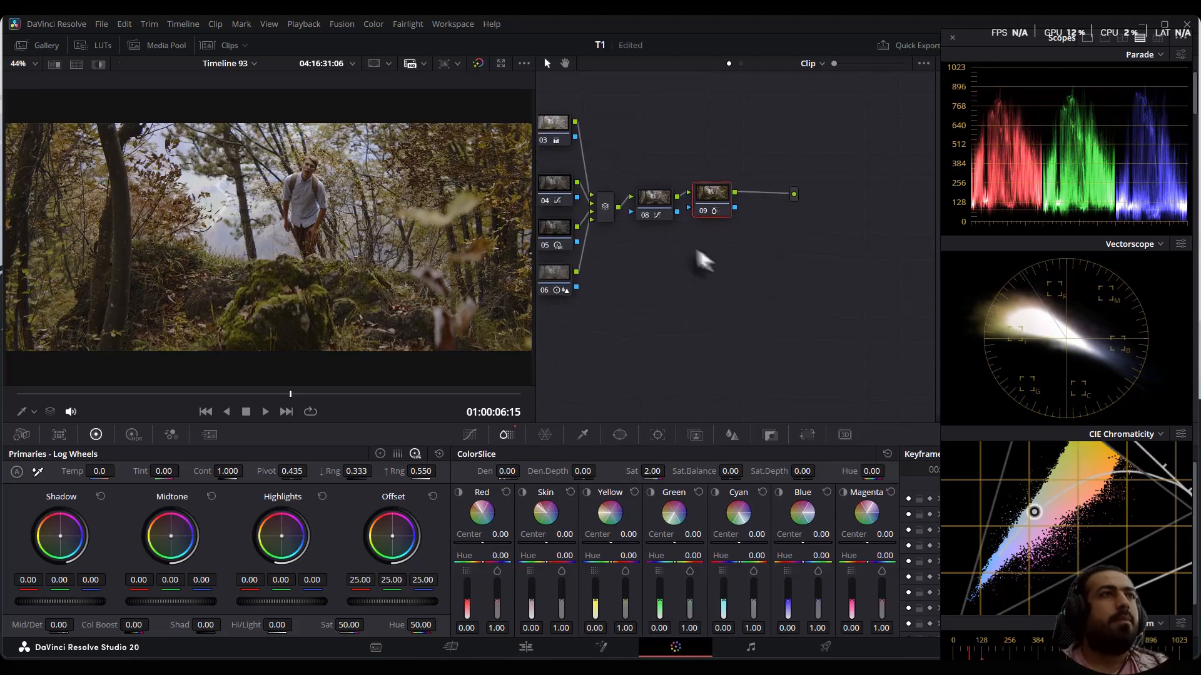
pyautogui.moveTo(705, 184); pyautogui.dragTo(571, 308)
pyautogui.moveTo(717, 296); pyautogui.dragTo(860, 256)
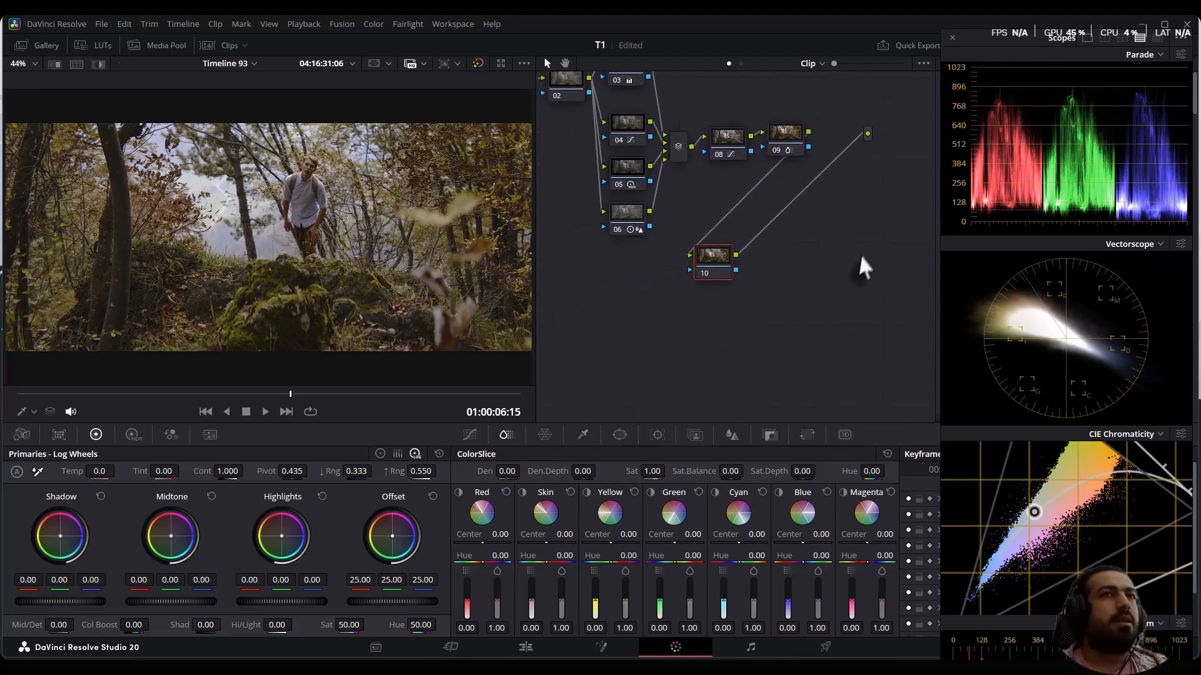
pyautogui.moveTo(708, 275); pyautogui.dragTo(689, 269)
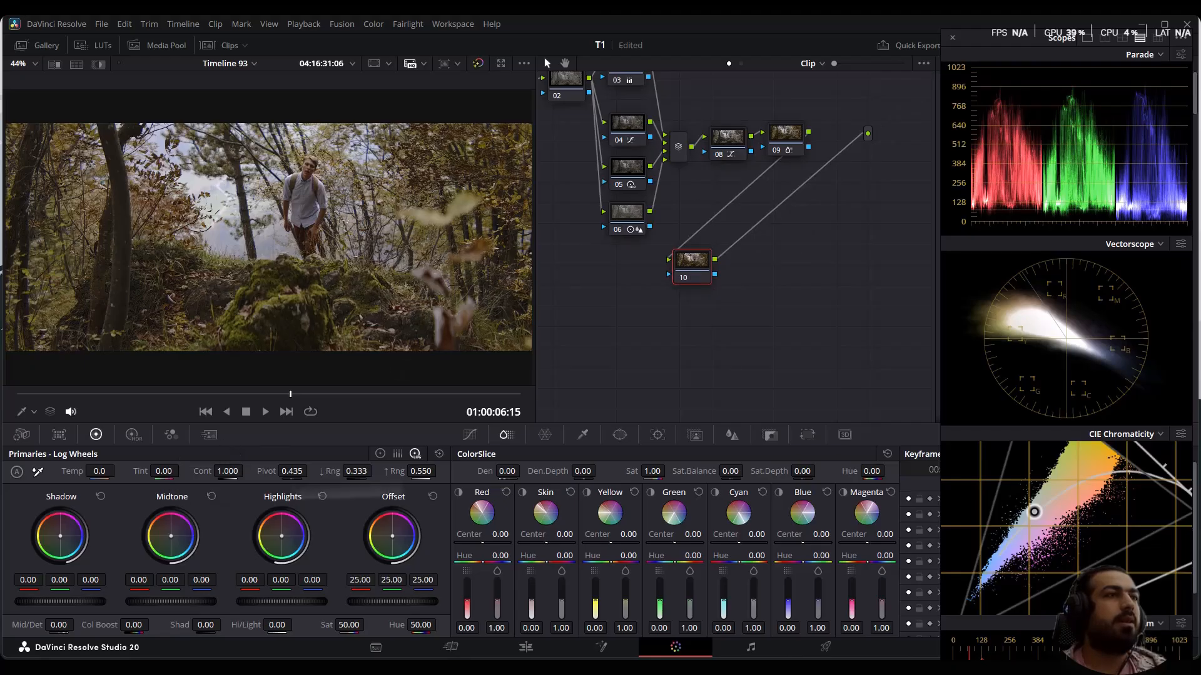
pyautogui.click(380, 454)
pyautogui.moveTo(176, 548); pyautogui.dragTo(181, 552)
# - Add a serial node after node 10 and set ColorSlice cyan density 0.47, blue density 0.71, and saturation 0.64 for both
pyautogui.hotkey('alt', 's')
pyautogui.moveTo(724, 592); pyautogui.dragTo(818, 613)
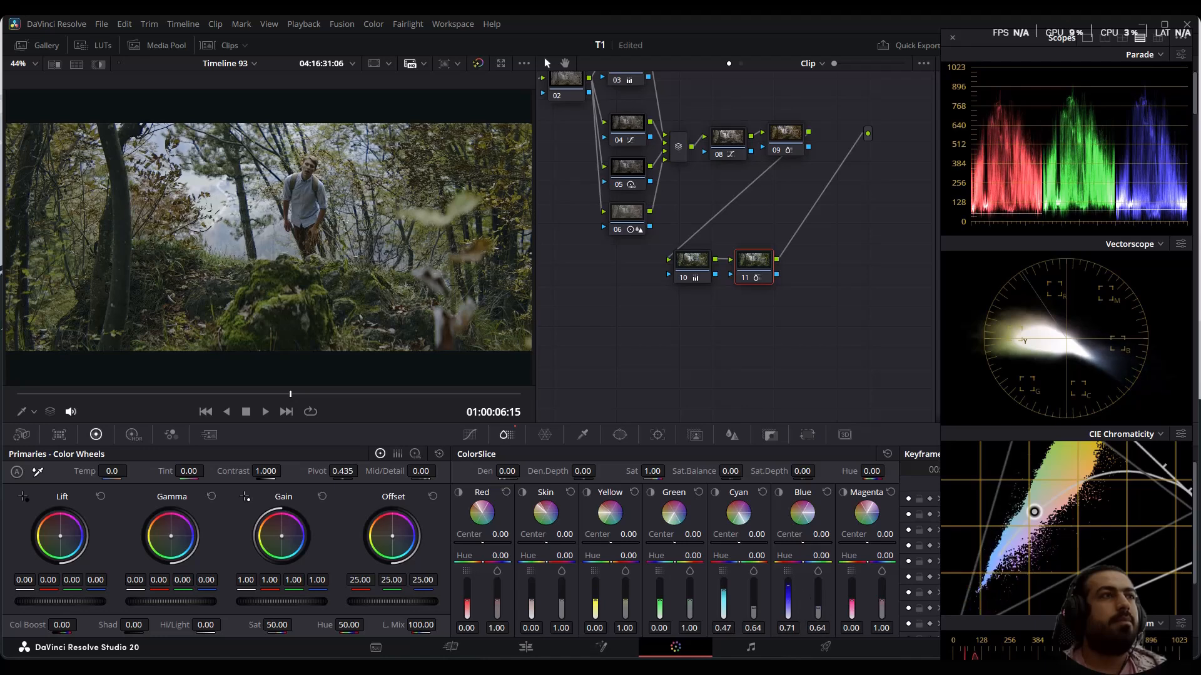
# - Add a serial node after node 11, preview its green slice, and set the ColorSlice green density to 0.57
pyautogui.hotkey('alt', 's')
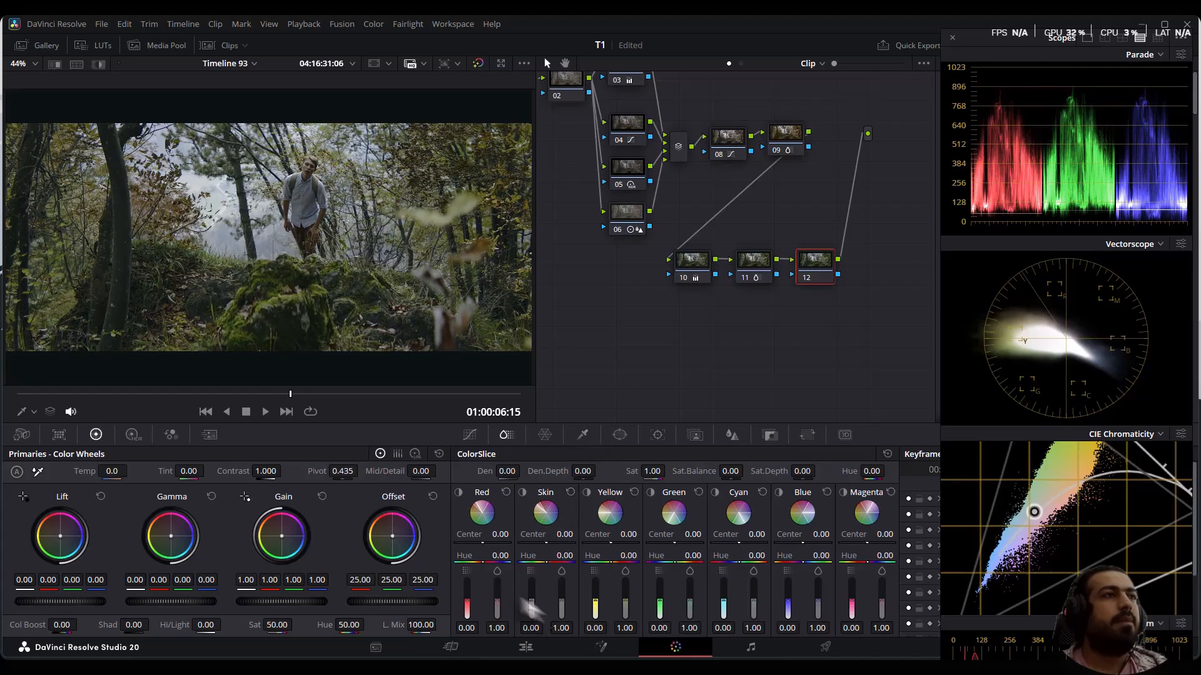
pyautogui.click(652, 490)
pyautogui.click(652, 490)
pyautogui.moveTo(659, 607); pyautogui.dragTo(659, 586)
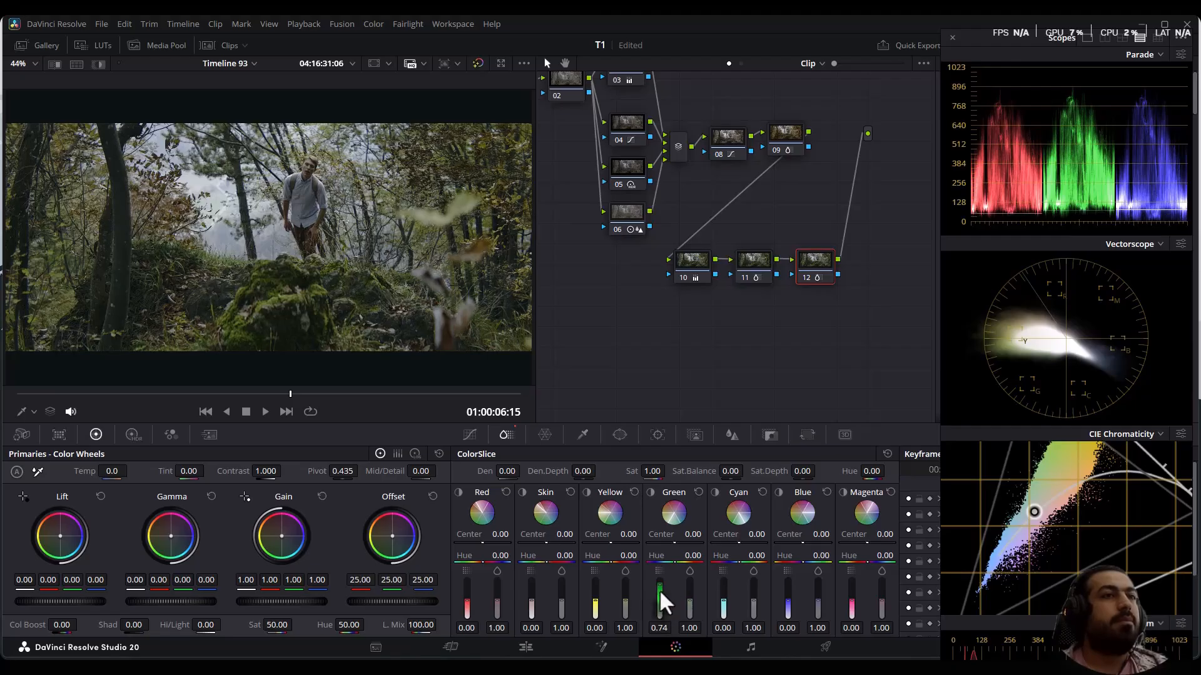
# - Set node 12's yellow slice to density 0.34, saturation 0.84 and hue -0.25, and check the blue and red slices
pyautogui.click(588, 494)
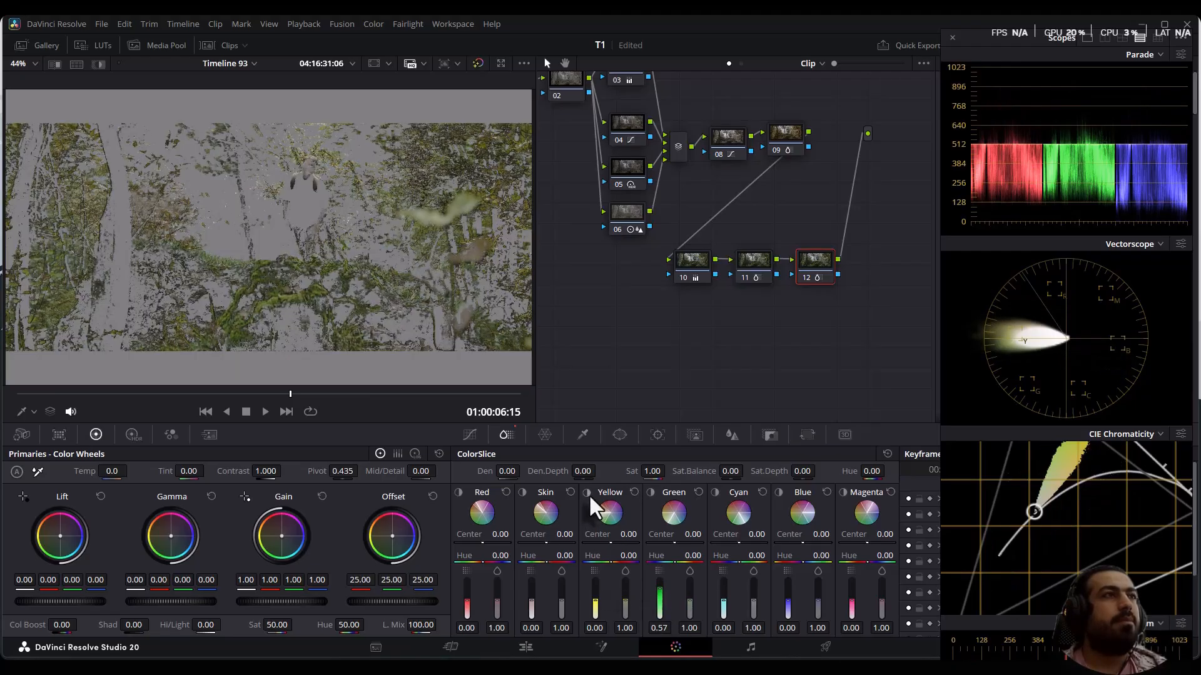
pyautogui.click(589, 496)
pyautogui.moveTo(595, 602); pyautogui.dragTo(611, 562)
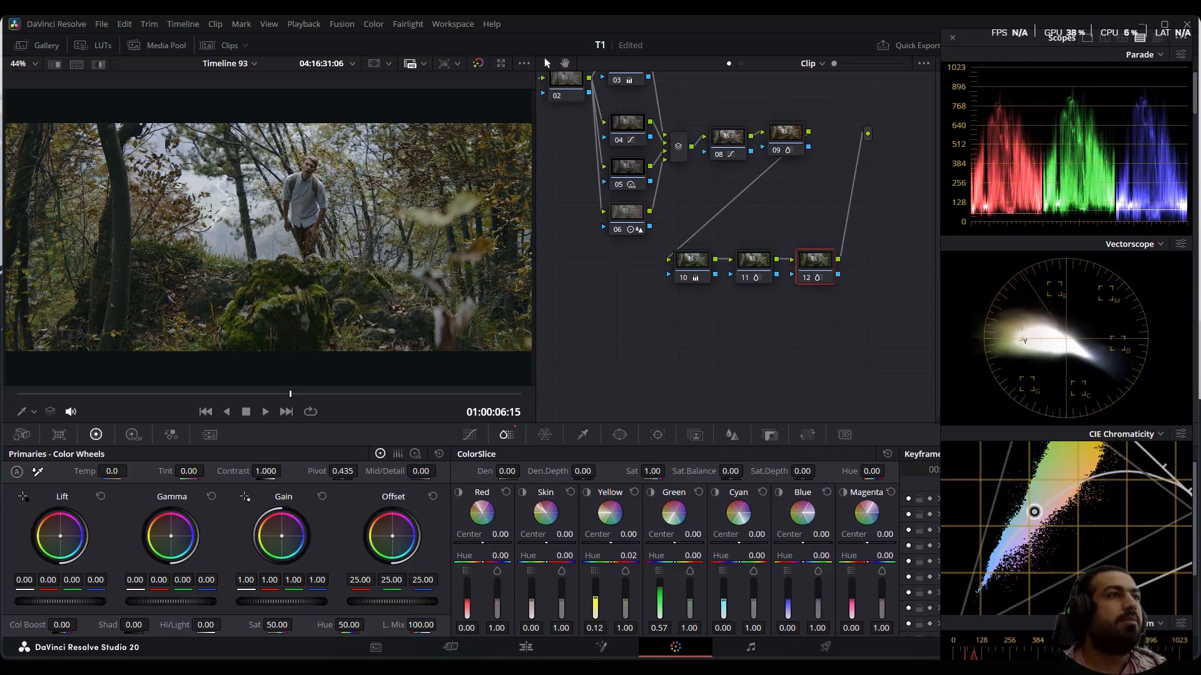
pyautogui.moveTo(626, 605); pyautogui.dragTo(626, 607)
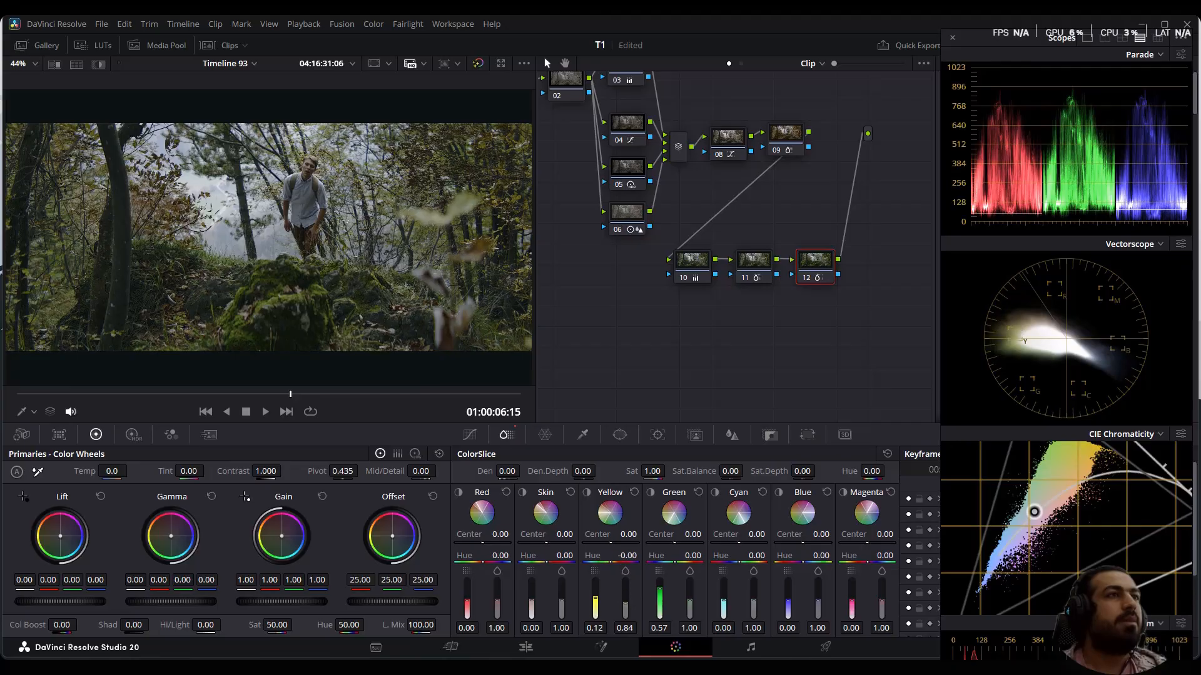
pyautogui.moveTo(609, 562); pyautogui.dragTo(603, 579)
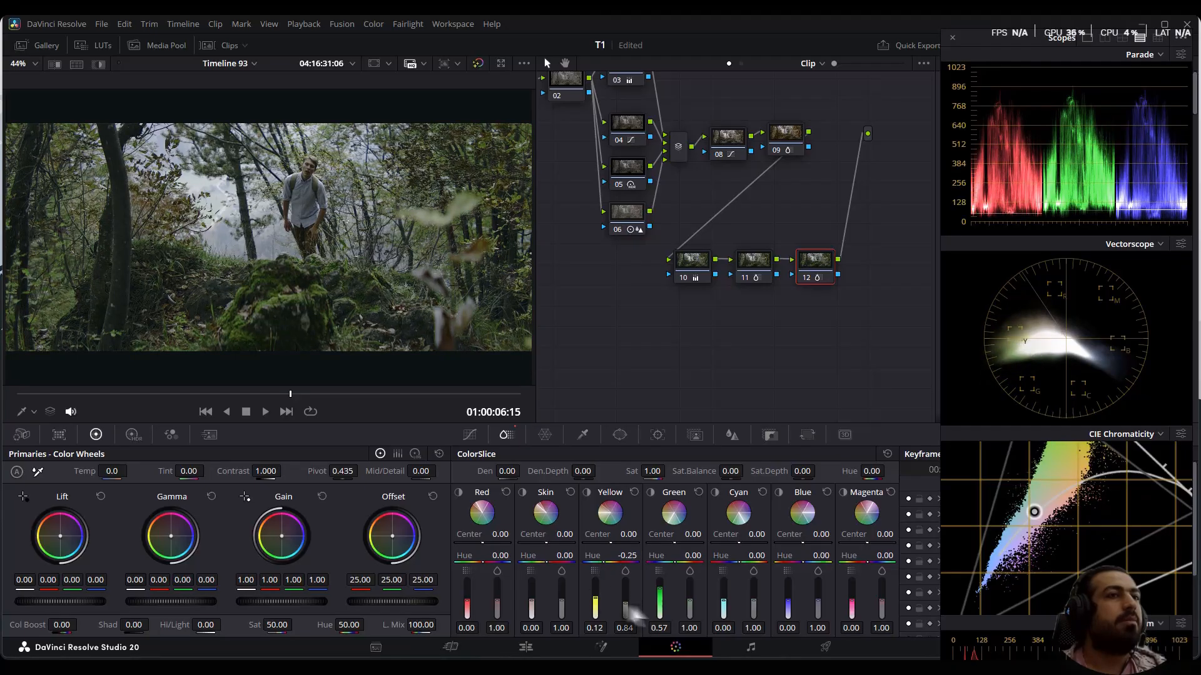
pyautogui.moveTo(595, 610); pyautogui.dragTo(595, 601)
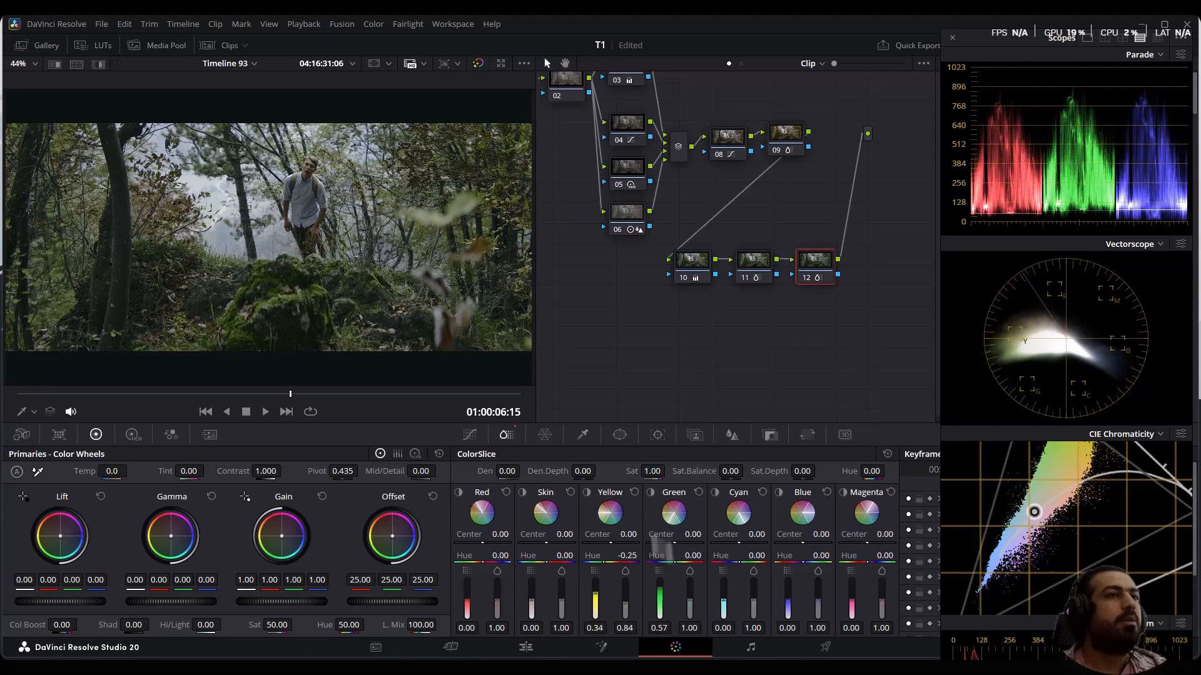
pyautogui.click(780, 493)
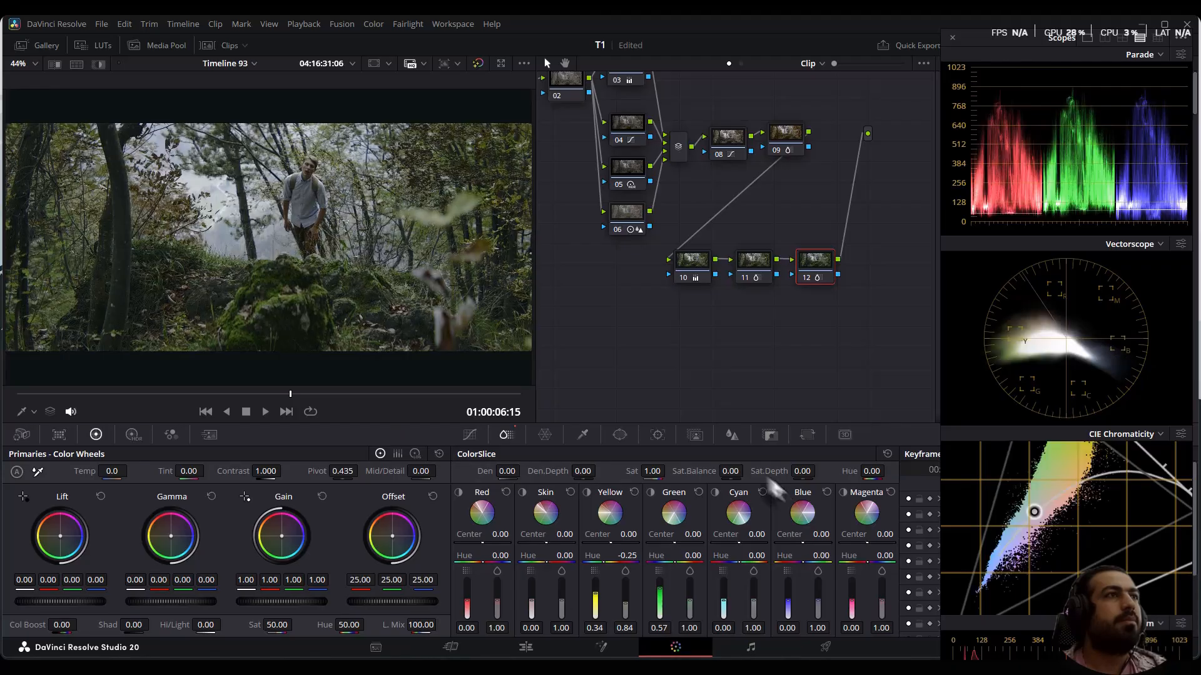
pyautogui.click(459, 493)
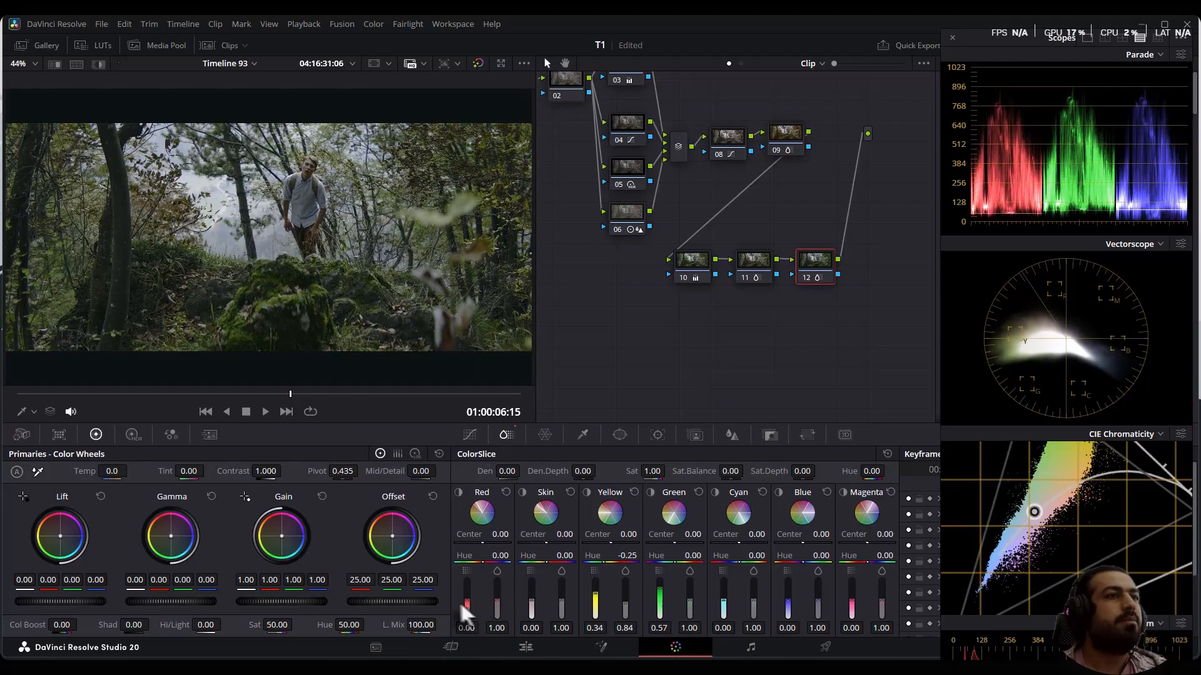
# - Add a serial node after node 12, place it in a new row below, and close the floating scopes window
pyautogui.hotkey('alt', 's')
pyautogui.moveTo(809, 294); pyautogui.dragTo(716, 326)
pyautogui.click(952, 37)
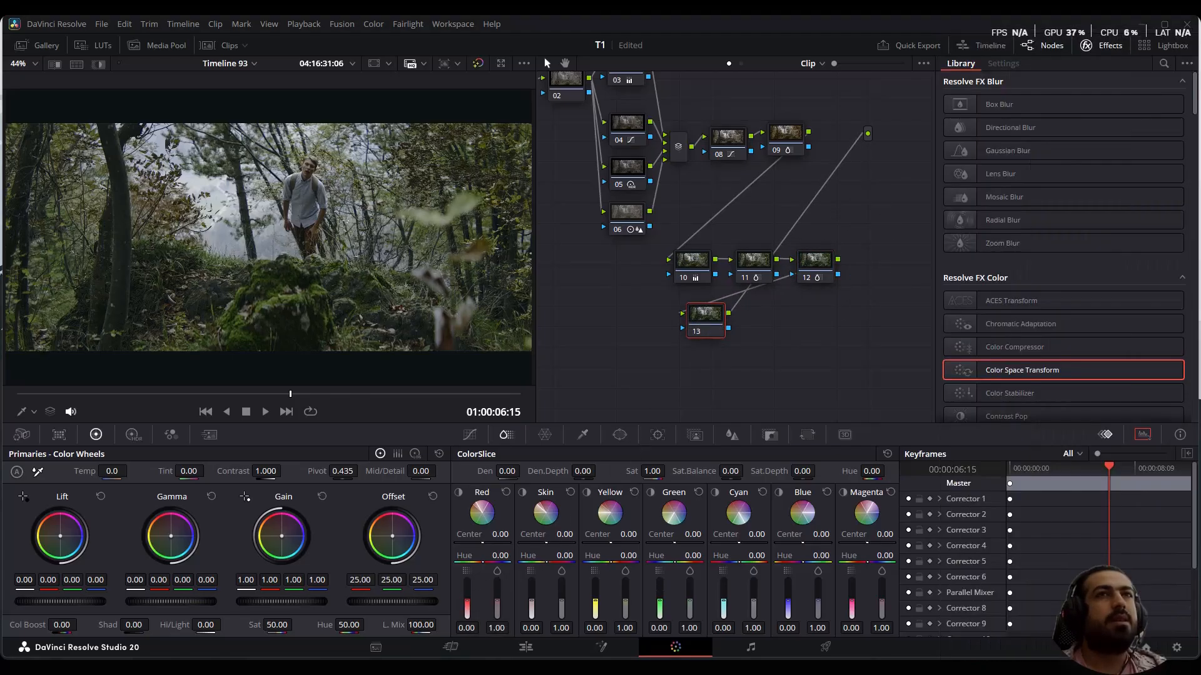
# - Apply the Resolve FX Glow effect to node 13 with shine threshold 0.674 and spread 0.527
pyautogui.scroll(-10, 1087, 273)
pyautogui.scroll(-5, 1075, 298)
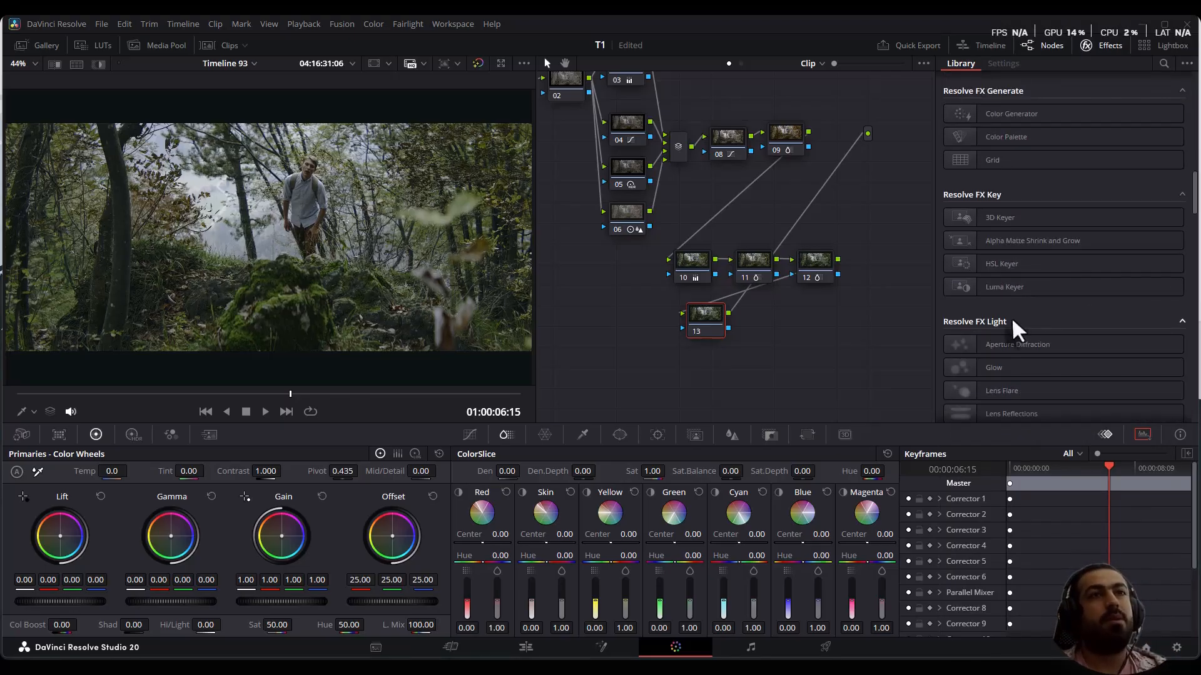
pyautogui.scroll(-3, 997, 360)
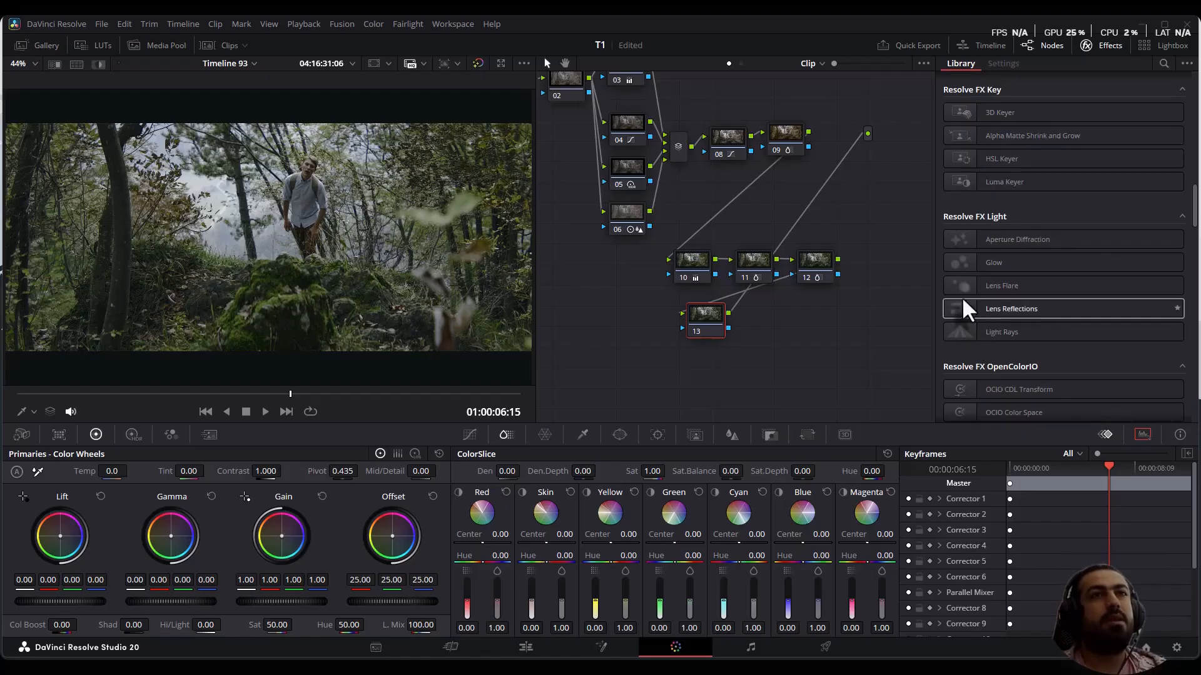
pyautogui.moveTo(958, 265); pyautogui.dragTo(712, 318)
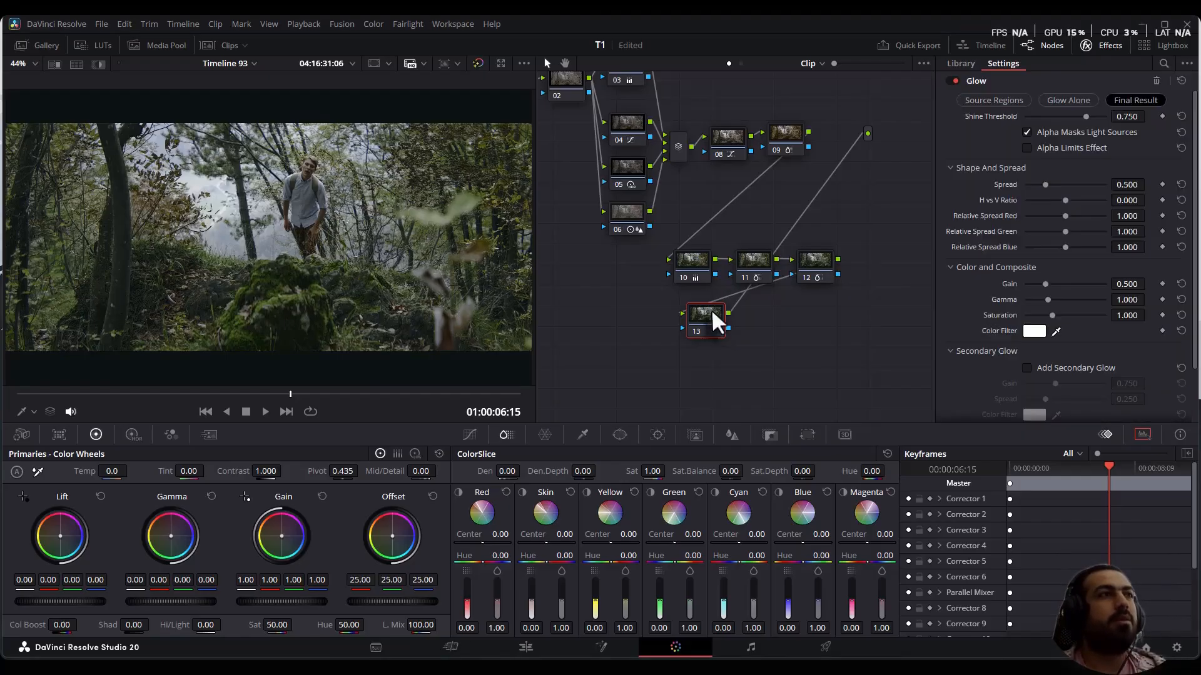
pyautogui.moveTo(1094, 116); pyautogui.dragTo(1078, 117)
pyautogui.moveTo(1045, 185)
pyautogui.mouseDown()
pyautogui.moveTo(1082, 185)
pyautogui.moveTo(1045, 188)
pyautogui.mouseUp()
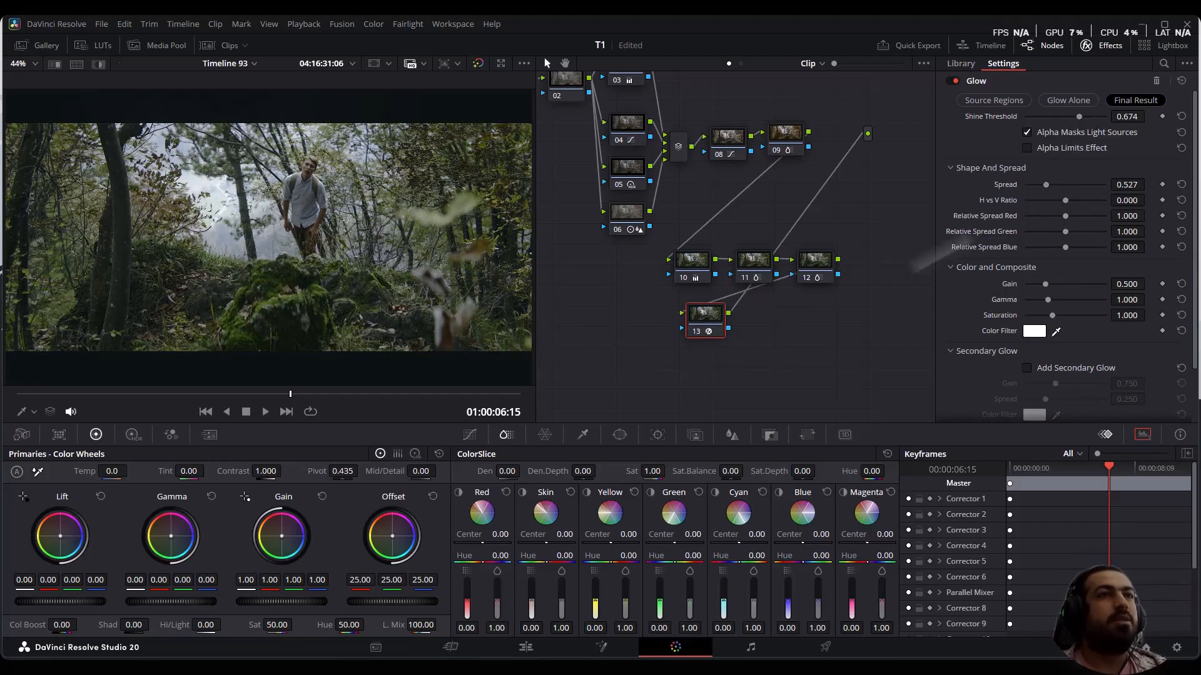
# - Add a parallel node below node 13, apply the Light Rays effect to it, and set the ray length to 0.442
pyautogui.hotkey('alt', 's')
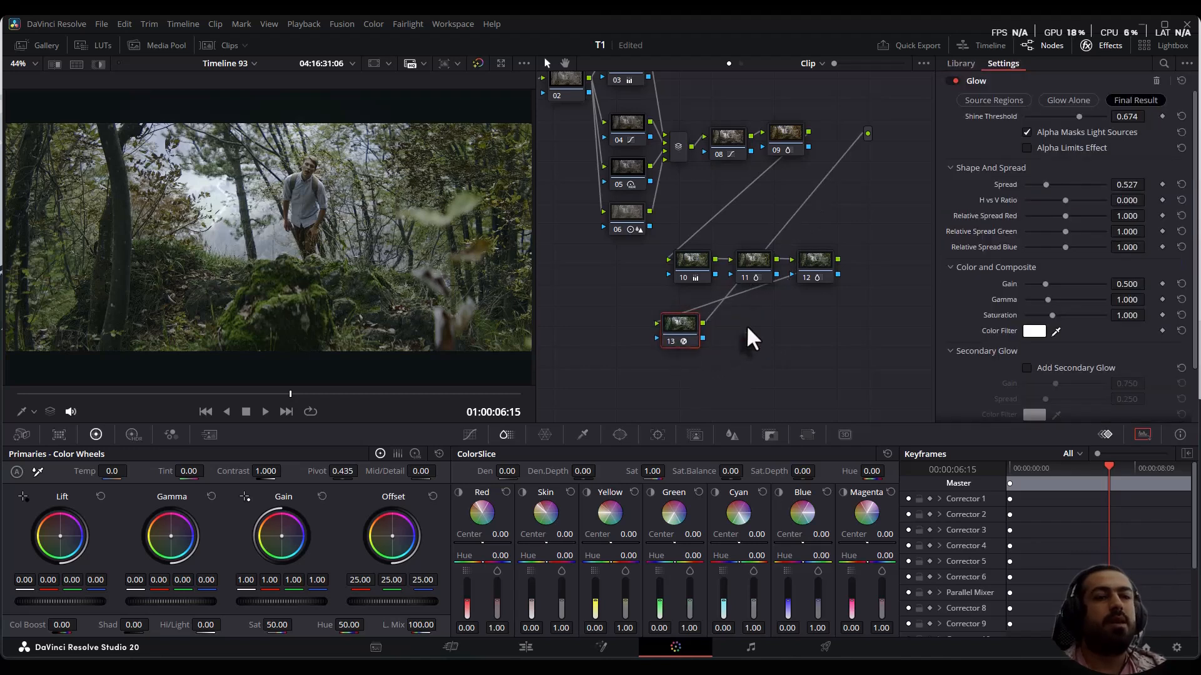
pyautogui.hotkey('alt', 'l')
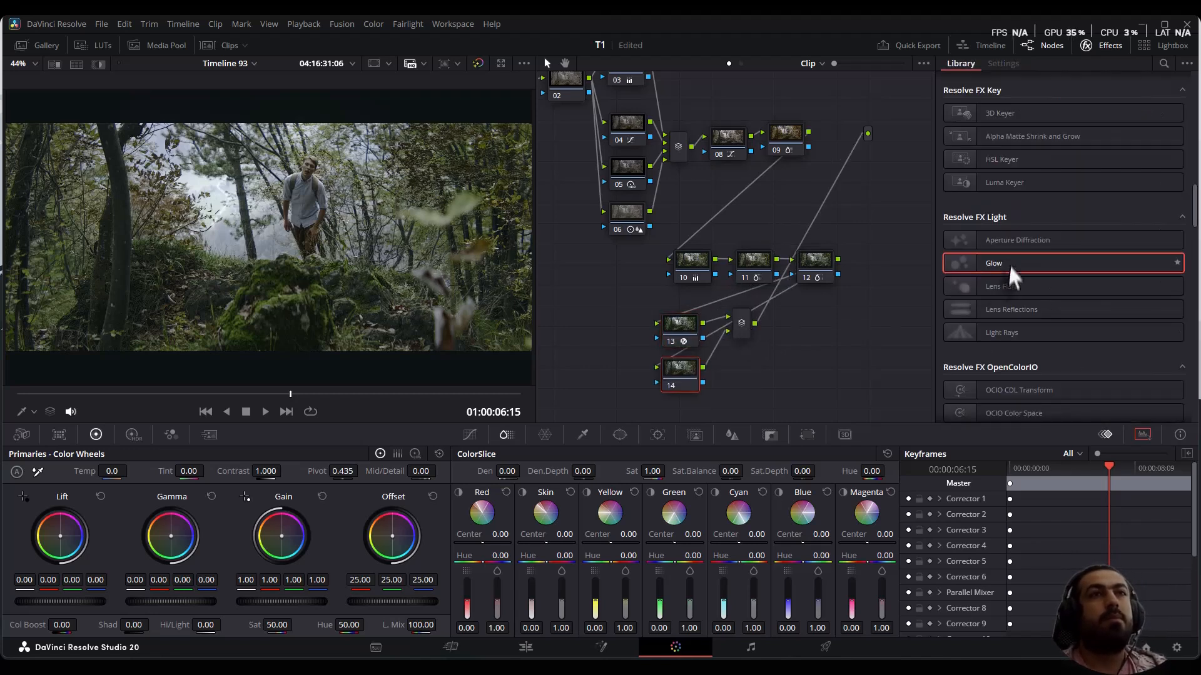
pyautogui.moveTo(997, 326); pyautogui.dragTo(694, 371)
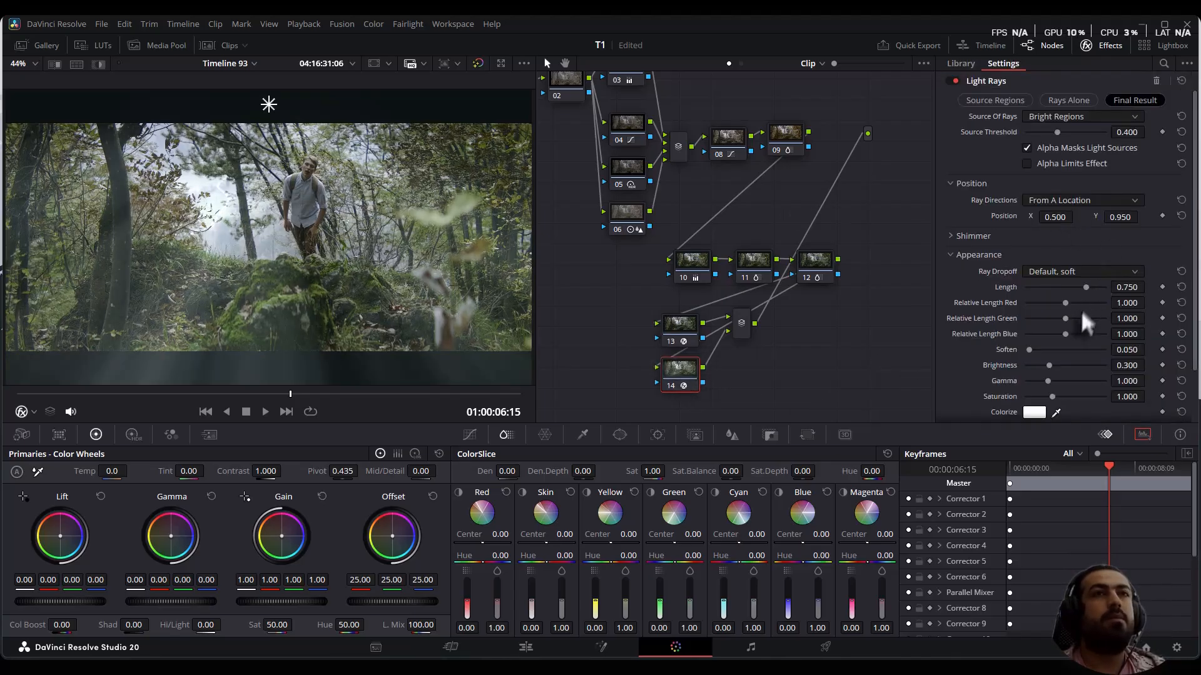
pyautogui.moveTo(1085, 288); pyautogui.dragTo(1061, 292)
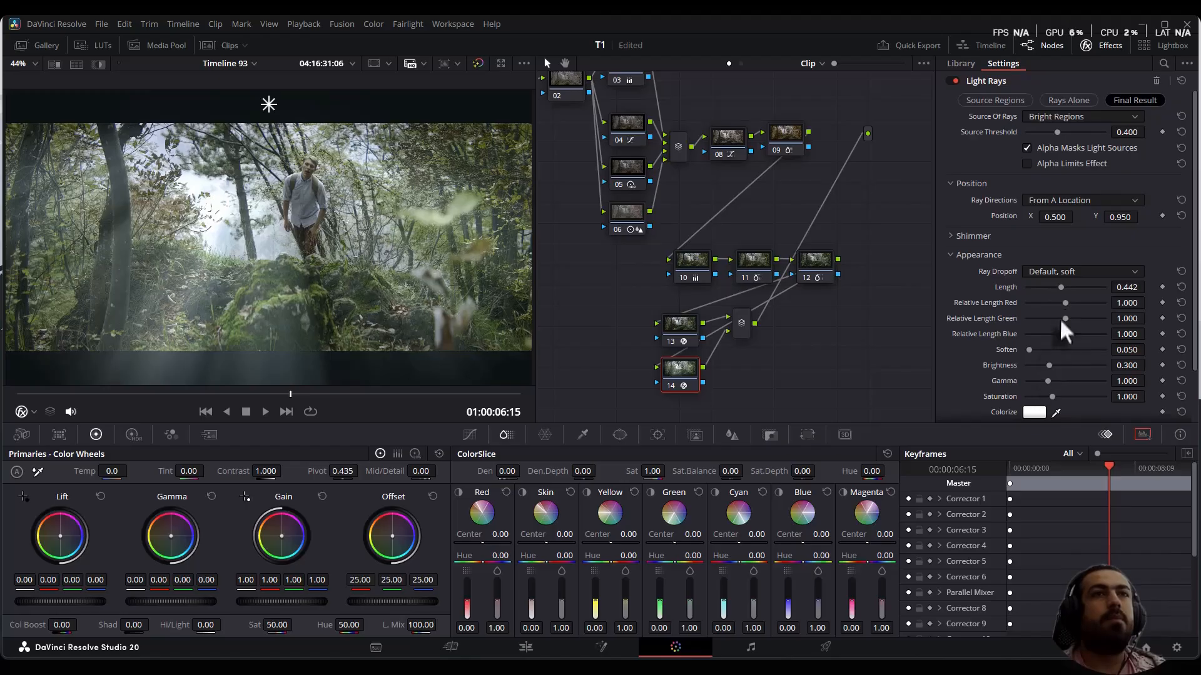
# - Keyframe the Light Rays X position from 0.289 at the clip's start to 0.472 at its end
pyautogui.moveTo(1053, 216)
pyautogui.mouseDown()
pyautogui.moveTo(1030, 216)
pyautogui.moveTo(1083, 217)
pyautogui.mouseUp()
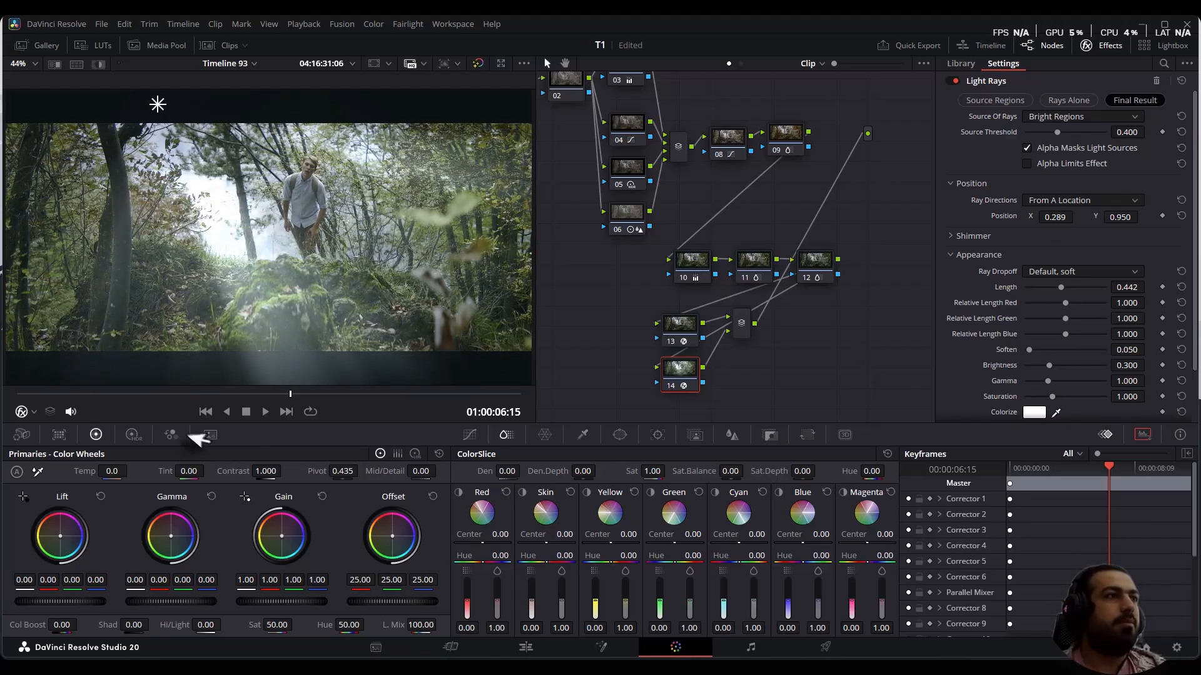
pyautogui.click(14, 394)
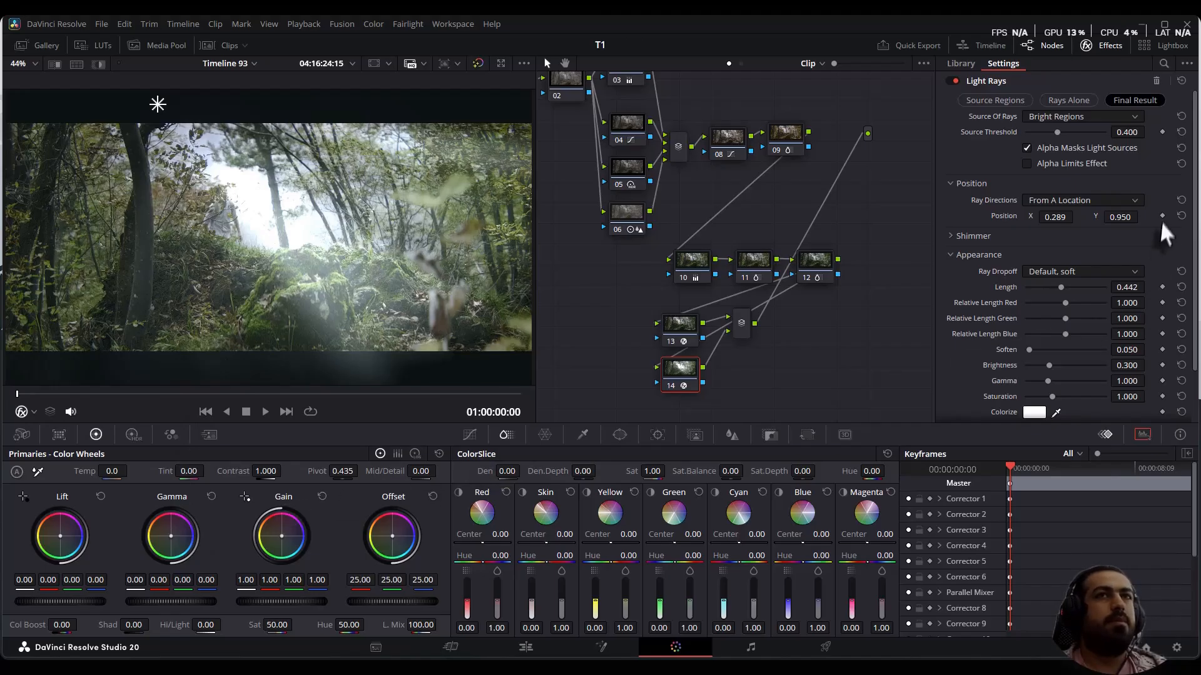
pyautogui.click(272, 394)
pyautogui.moveTo(352, 405); pyautogui.dragTo(664, 408)
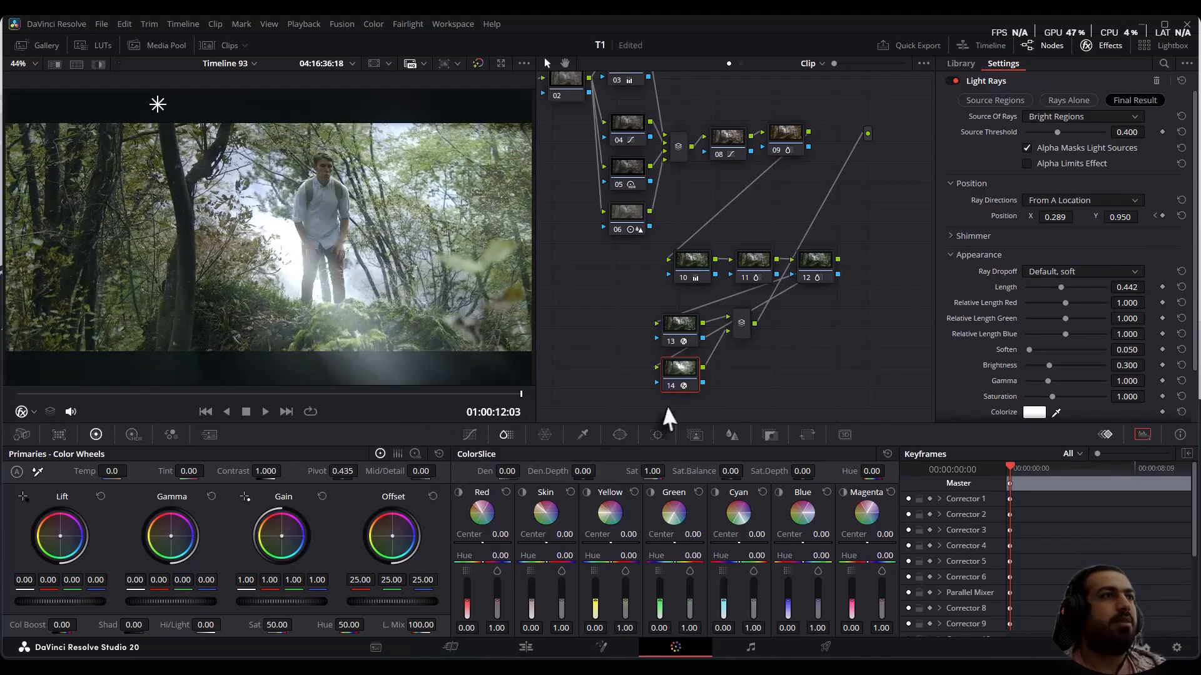
pyautogui.moveTo(1055, 217); pyautogui.dragTo(1091, 216)
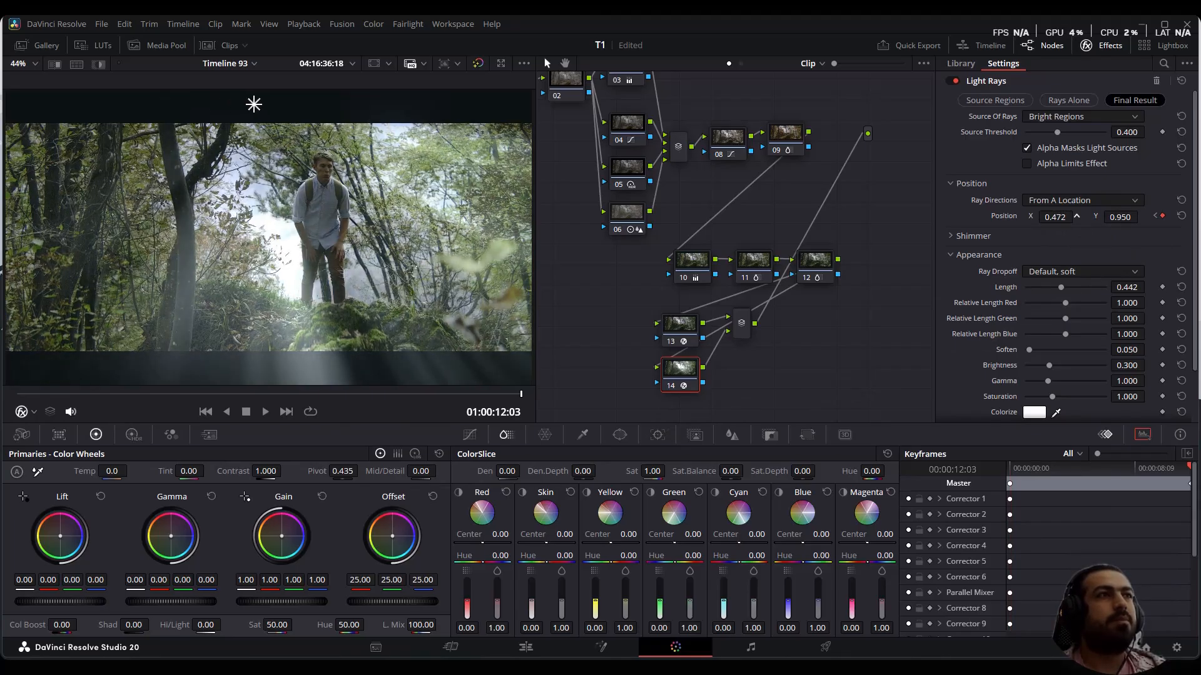
# - Set the Light Rays composite type to Screen and global blend to 0.248, and preview the clip from its start
pyautogui.scroll(-2, 1054, 387)
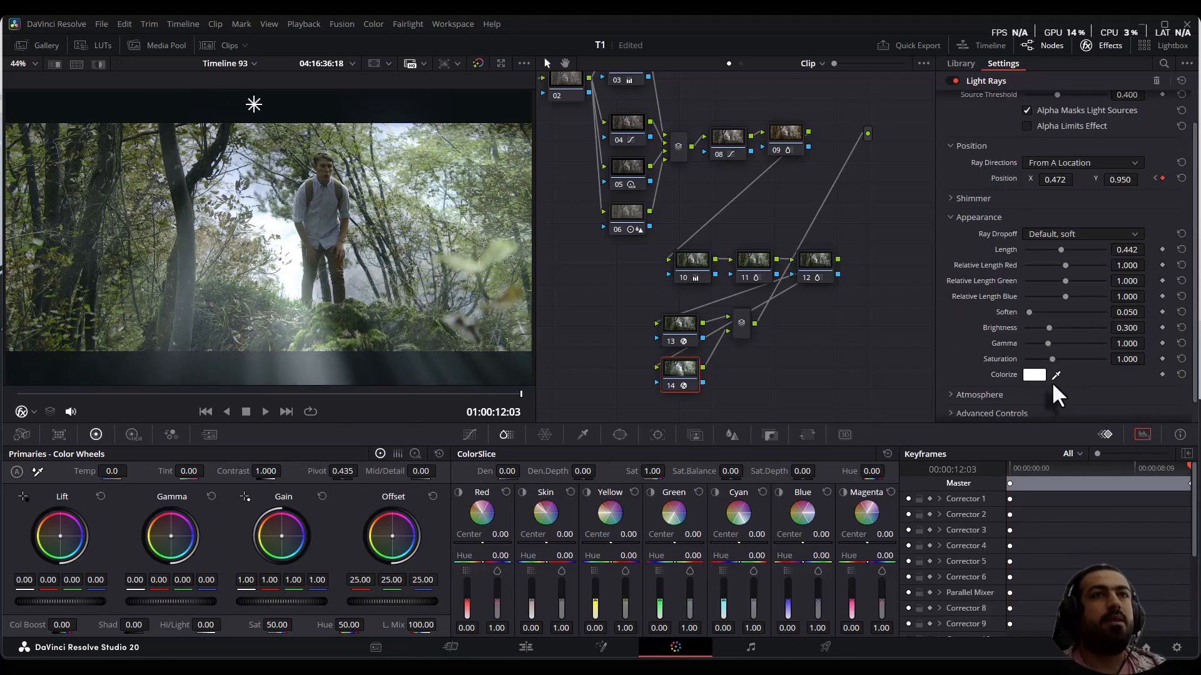
pyautogui.scroll(-1, 1042, 369)
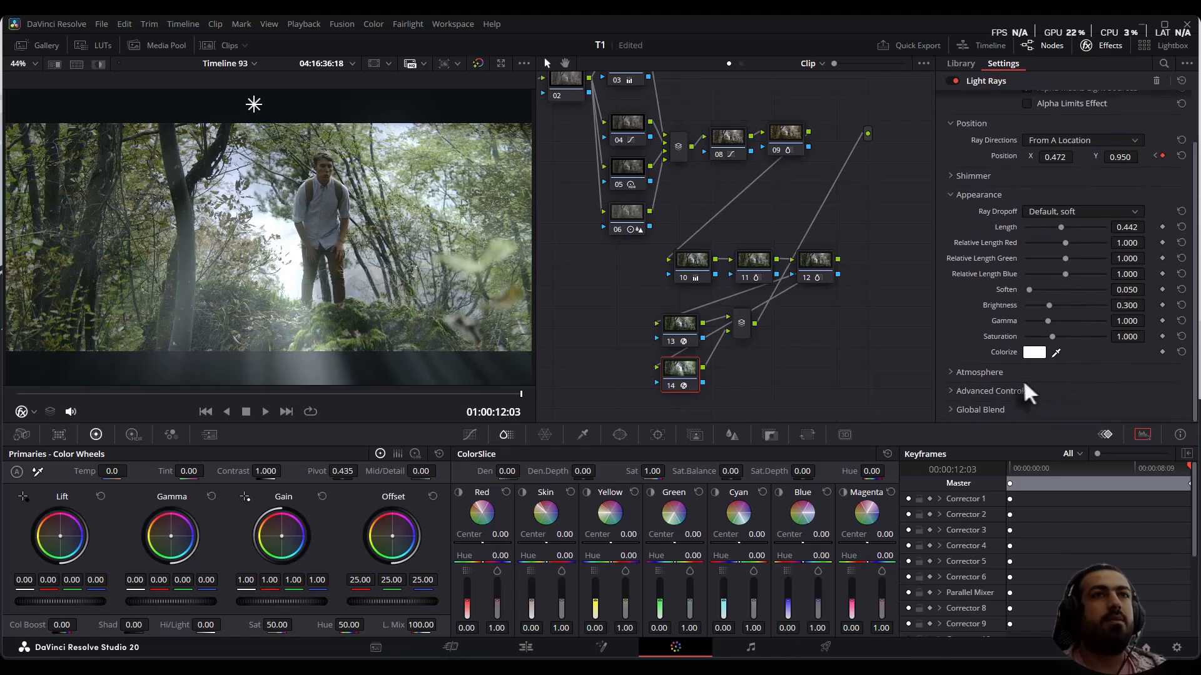
pyautogui.click(996, 393)
pyautogui.scroll(-1, 1032, 400)
pyautogui.click(1051, 377)
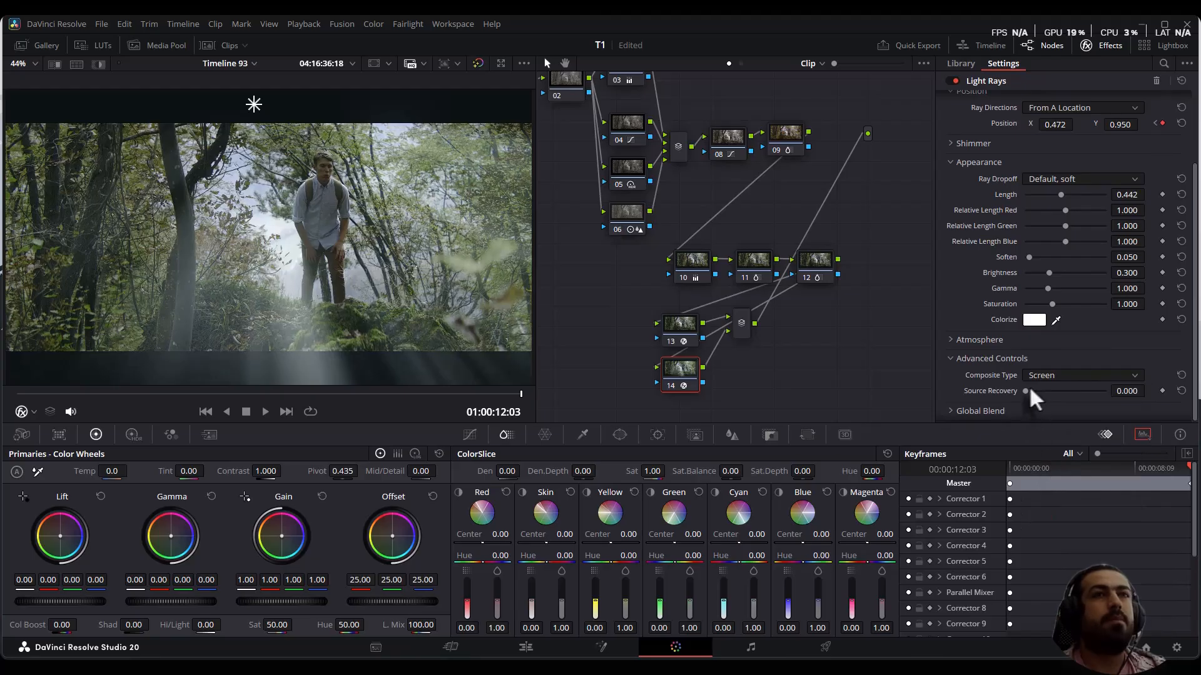
pyautogui.click(980, 411)
pyautogui.moveTo(1025, 409); pyautogui.dragTo(1044, 412)
pyautogui.moveTo(275, 397); pyautogui.dragTo(3, 398)
pyautogui.press('space')
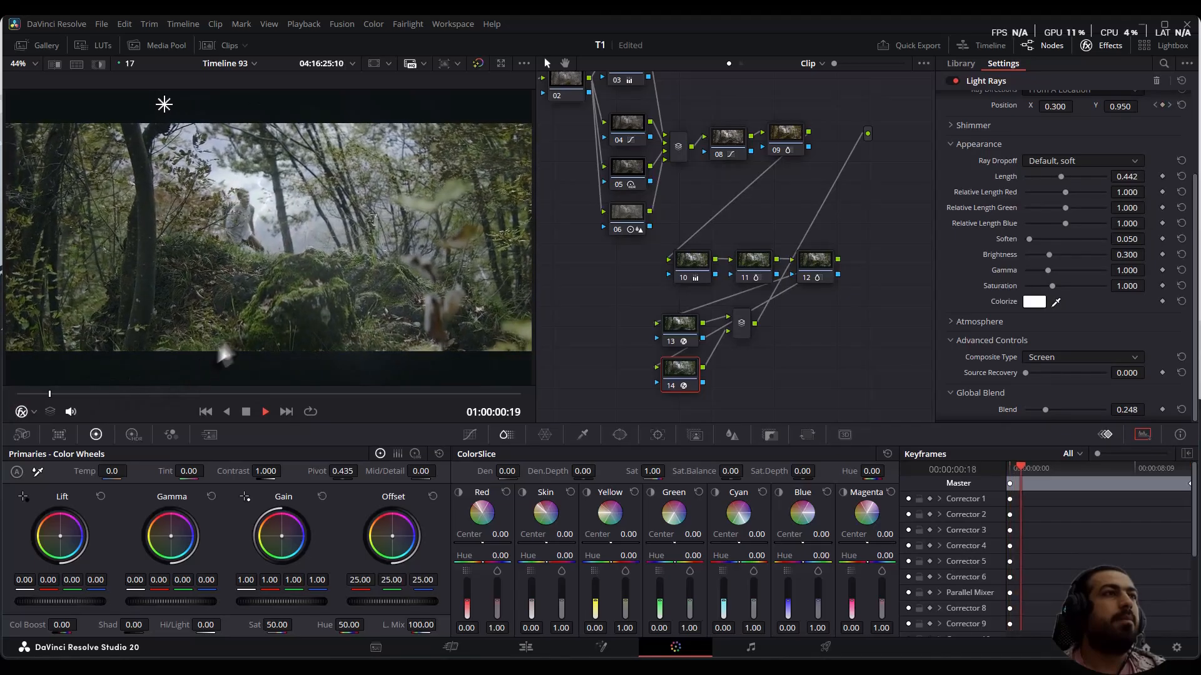
pyautogui.press('space')
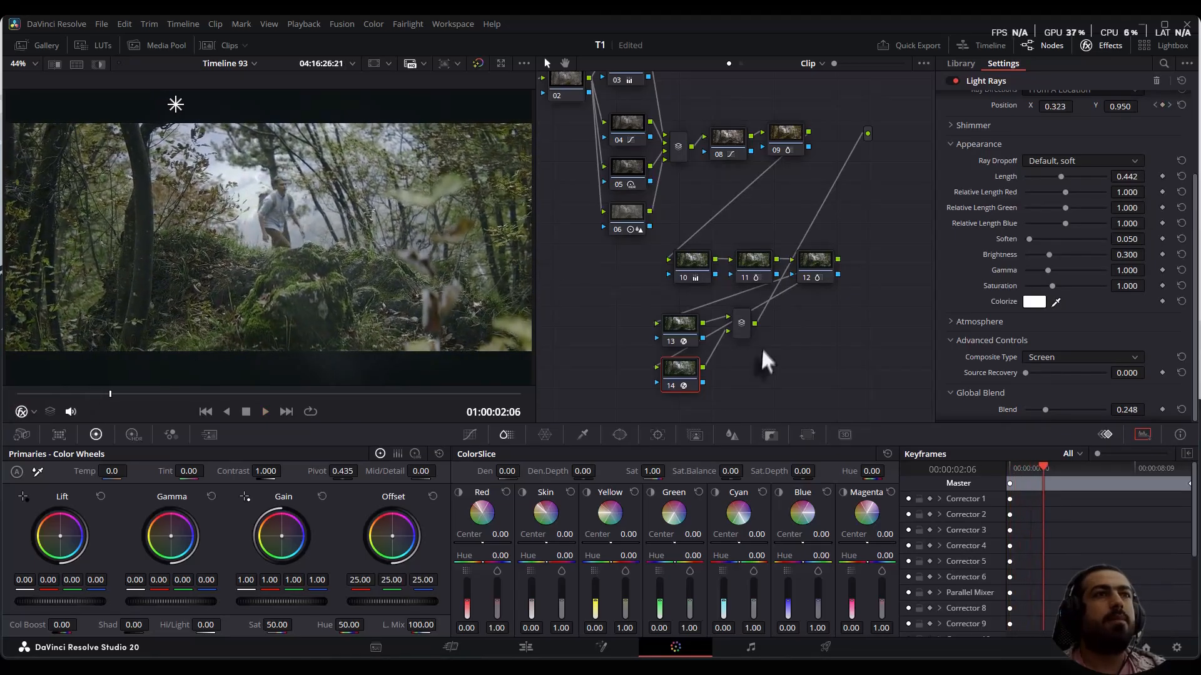
# - Add another parallel node below node 14 and apply the Zoom Blur effect to it
pyautogui.hotkey('alt', 's')
pyautogui.scroll(10, 1038, 287)
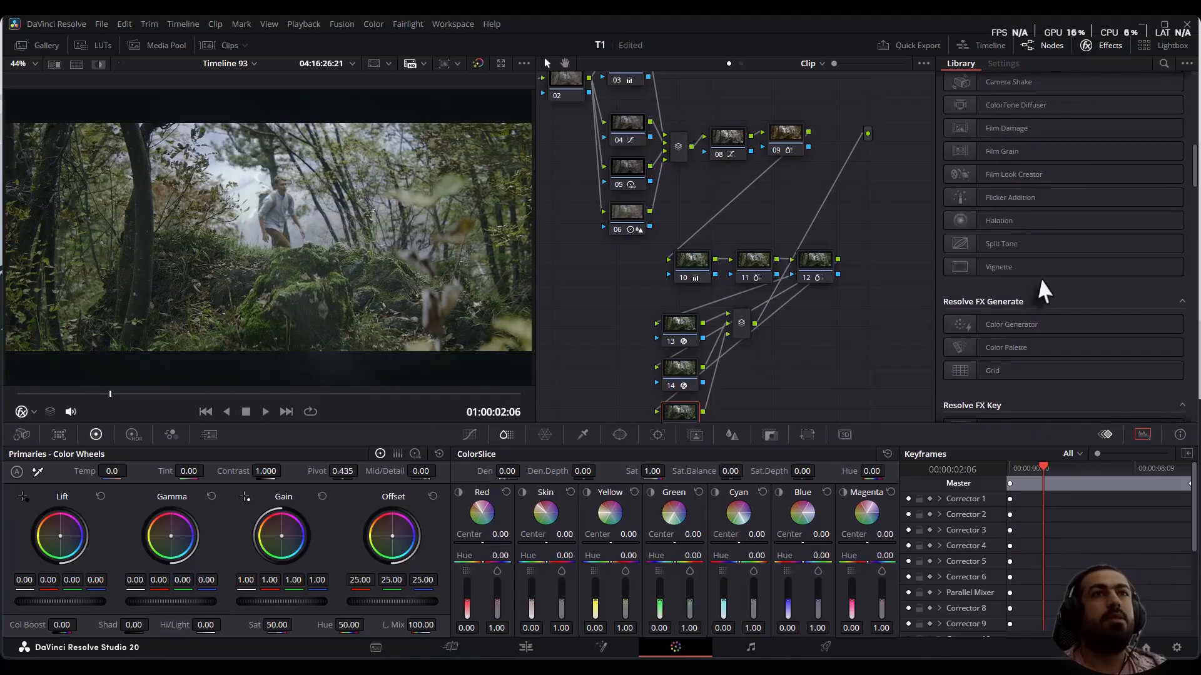
pyautogui.scroll(2, 1034, 278)
pyautogui.moveTo(1000, 242); pyautogui.dragTo(680, 412)
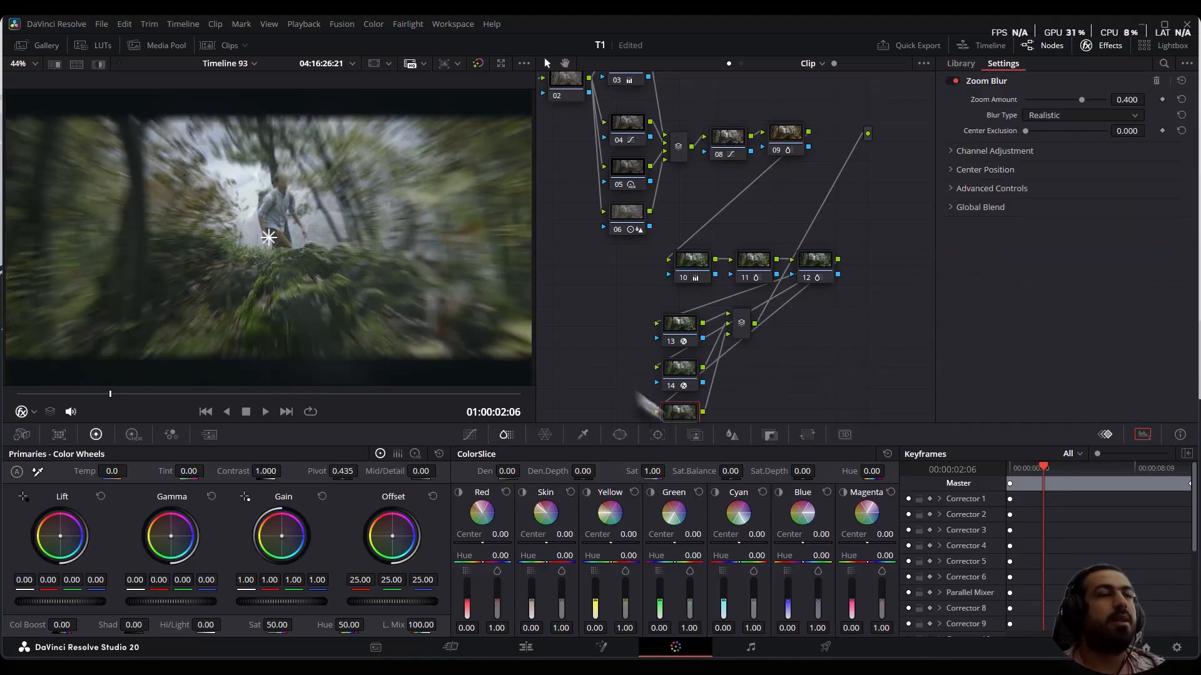
# - Limit the zoom blur to the frame edges with an inverted circular window, aspect 74.37 and softness 3.66, and set its global blend to 0.643
pyautogui.click(619, 435)
pyautogui.click(478, 534)
pyautogui.moveTo(346, 320); pyautogui.dragTo(401, 338)
pyautogui.moveTo(395, 250); pyautogui.dragTo(532, 250)
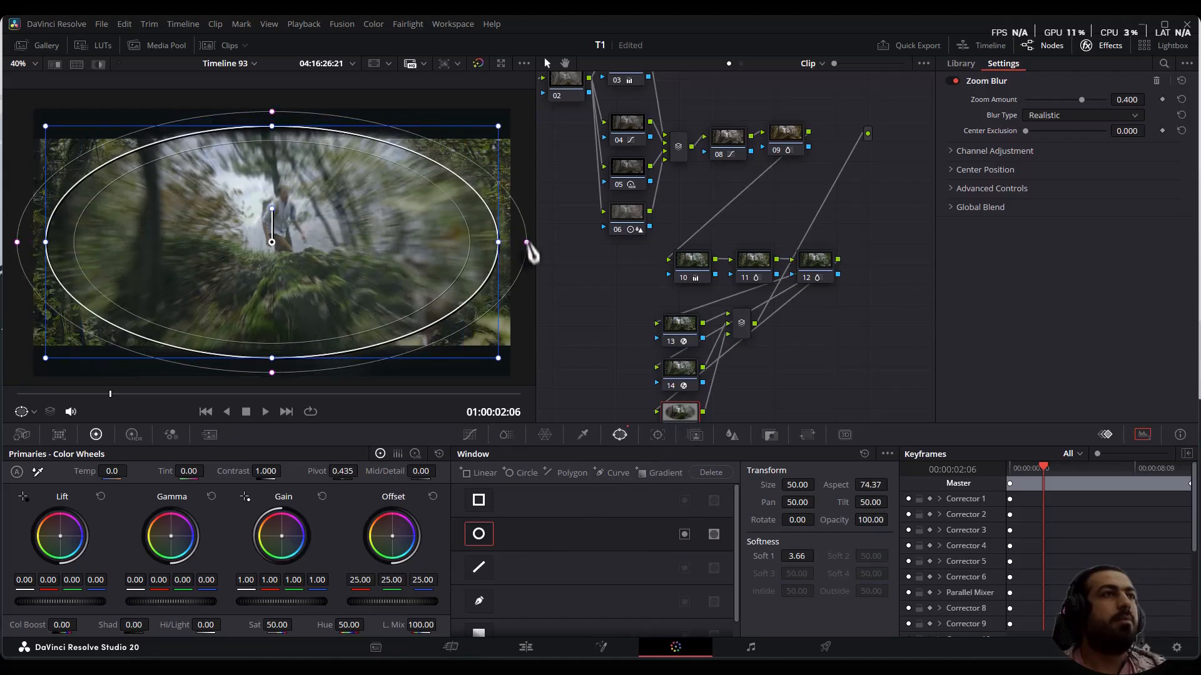
pyautogui.click(684, 534)
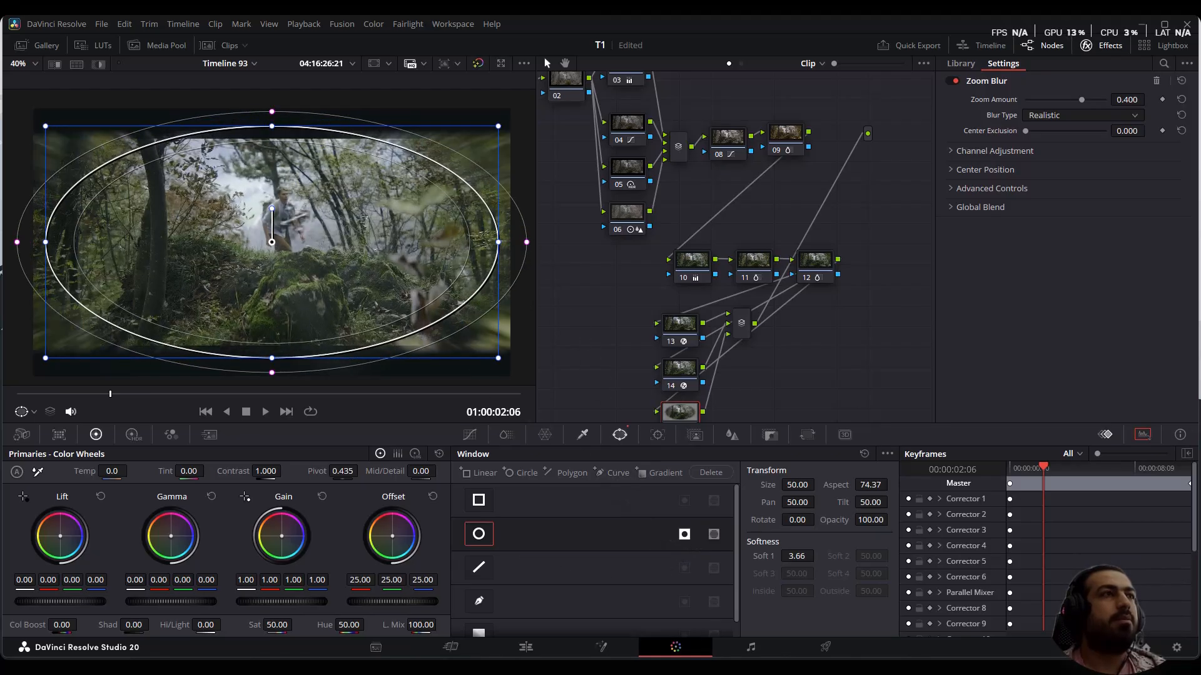
pyautogui.scroll(1, 291, 238)
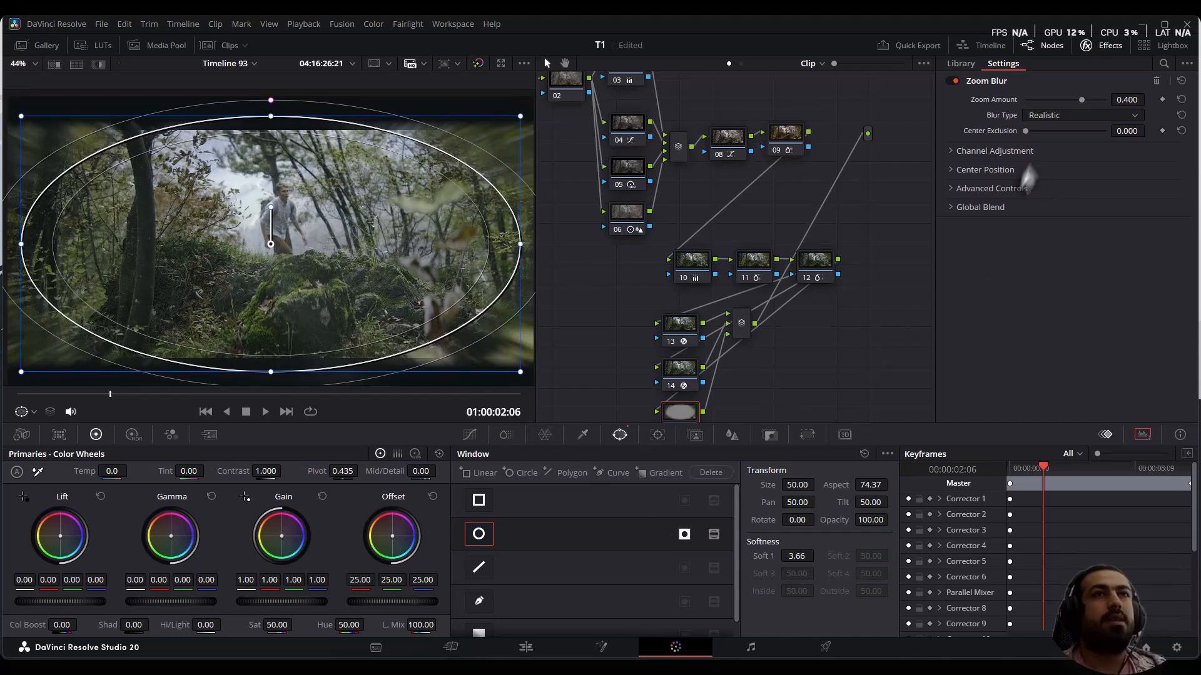
pyautogui.moveTo(1081, 225); pyautogui.dragTo(1077, 224)
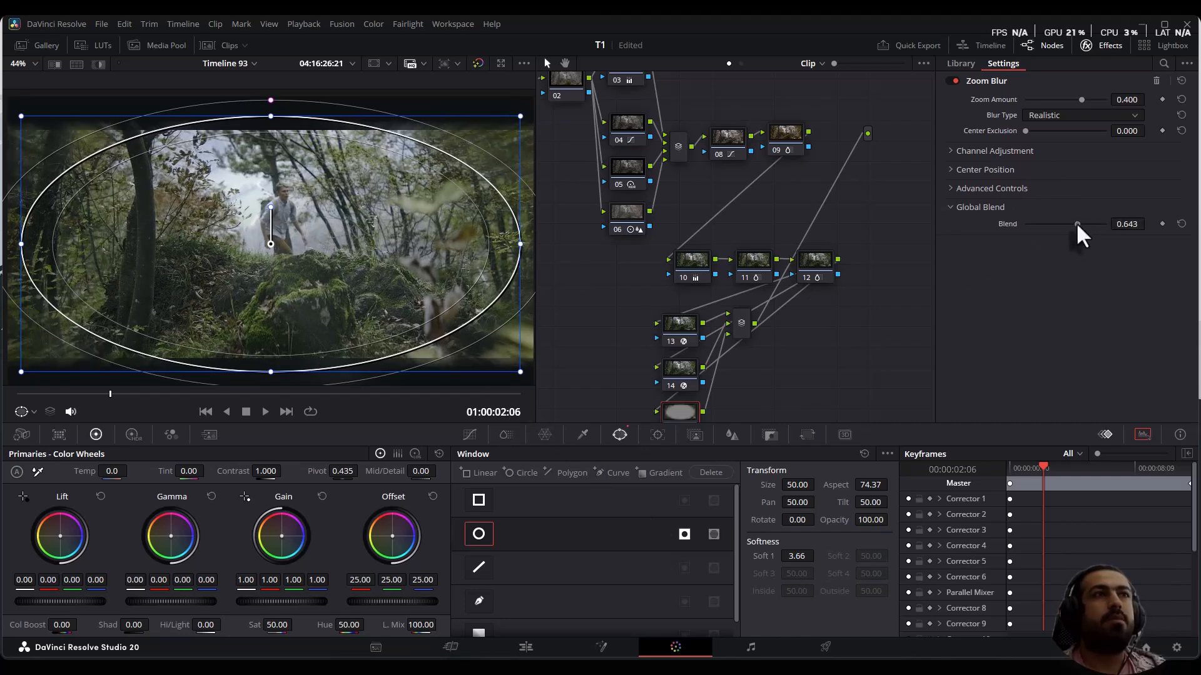
# - Add a blank parallel node below node 15 and play the clip to preview the combined effects
pyautogui.hotkey('alt', 's')
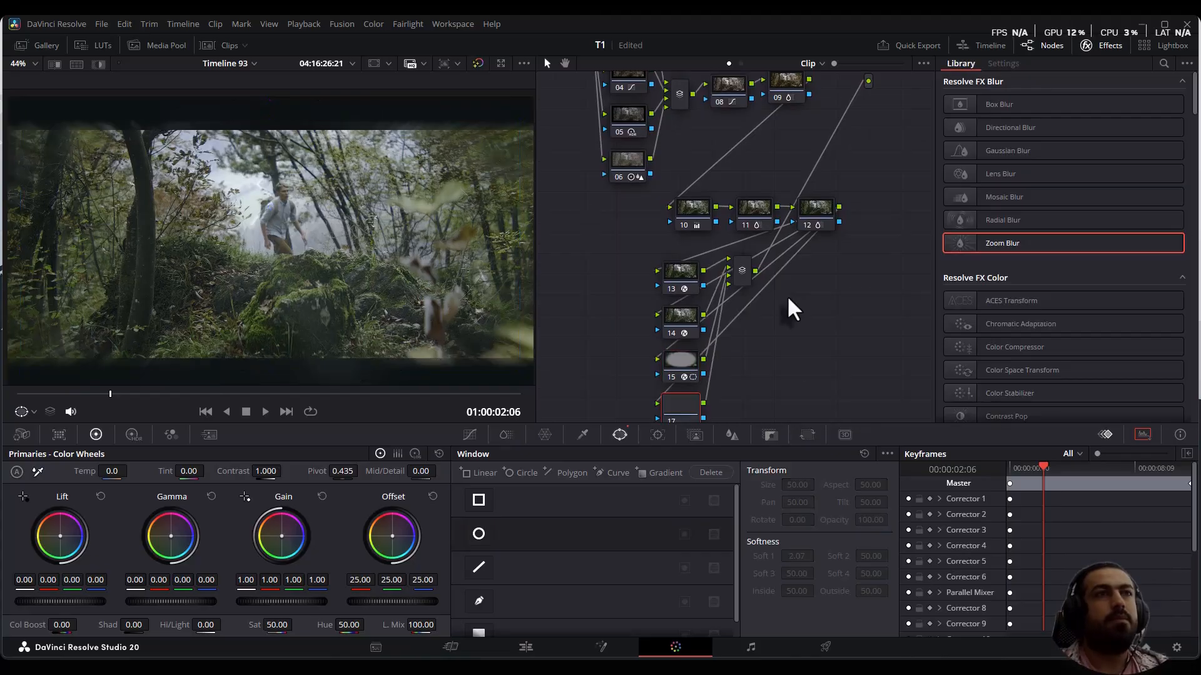
pyautogui.press('space')
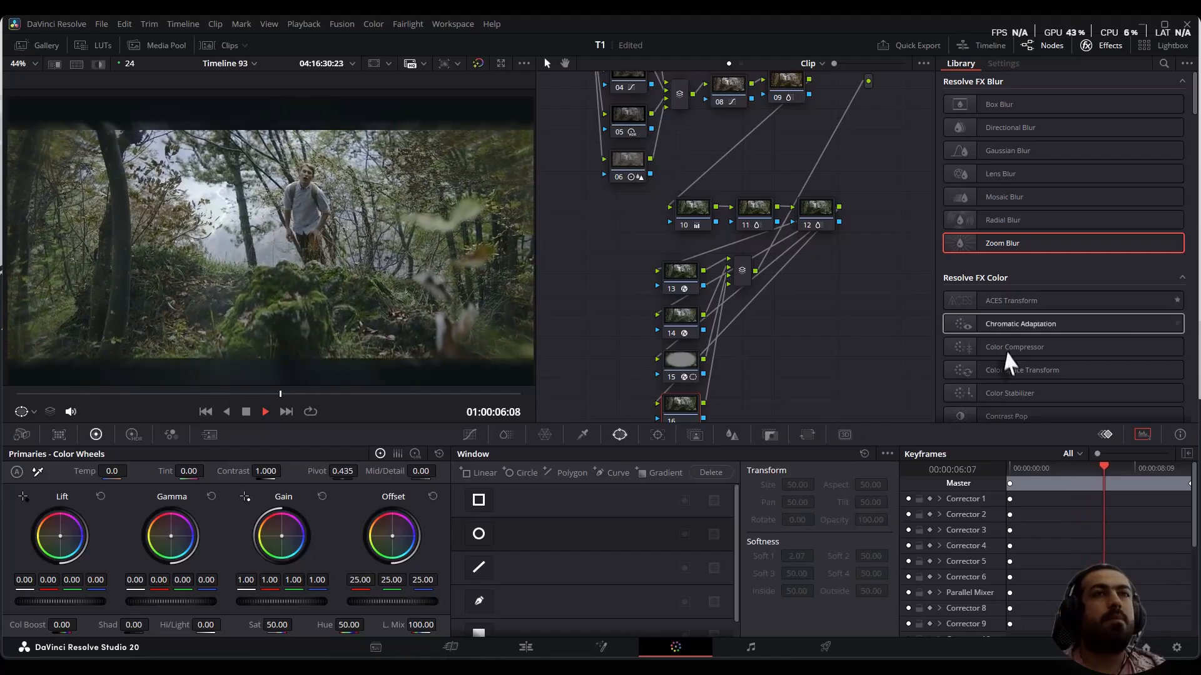
pyautogui.scroll(-3, 1063, 357)
pyautogui.press('space')
# - Reposition the second parallel mixer, add a serial node after it, and lower that node's custom curve slightly in the shadows
pyautogui.moveTo(747, 282); pyautogui.dragTo(764, 330)
pyautogui.hotkey('alt', 's')
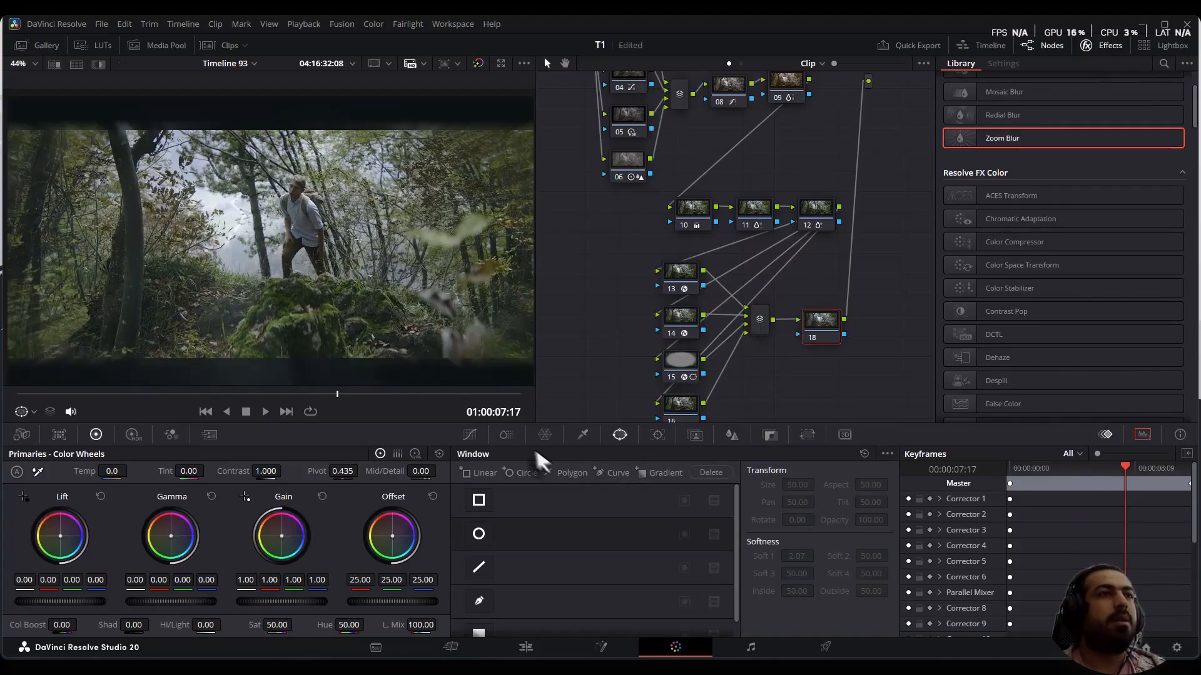
pyautogui.click(469, 435)
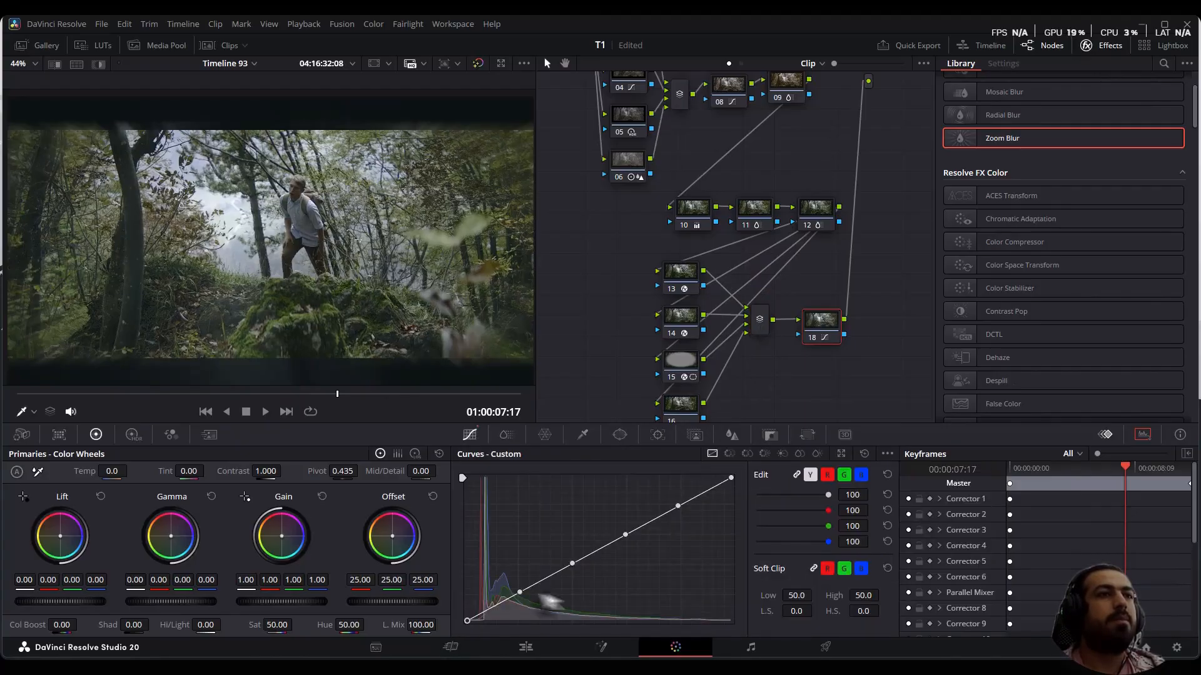
pyautogui.moveTo(524, 602); pyautogui.dragTo(527, 607)
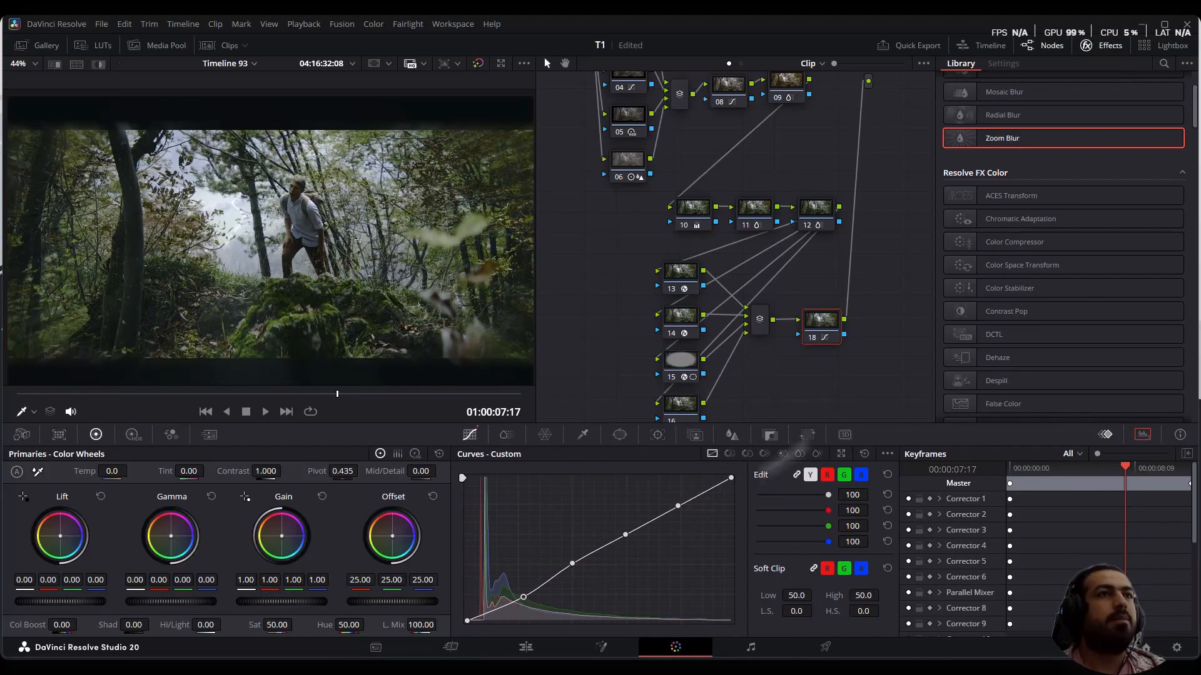
# - Add a serial node after node 18, search the effects library for "loo", and apply Film Look Creator to the new node
pyautogui.hotkey('alt', 's')
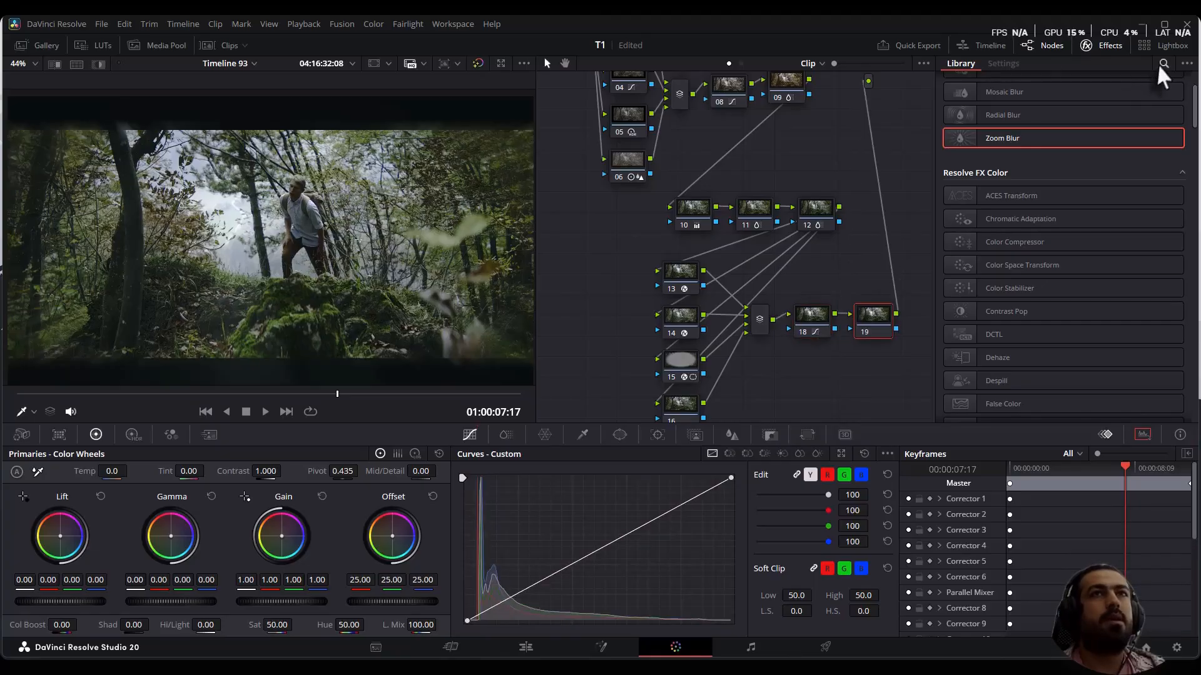
pyautogui.click(1163, 65)
pyautogui.write('loo')
pyautogui.moveTo(1056, 134); pyautogui.dragTo(875, 322)
pyautogui.moveTo(866, 245); pyautogui.dragTo(825, 210)
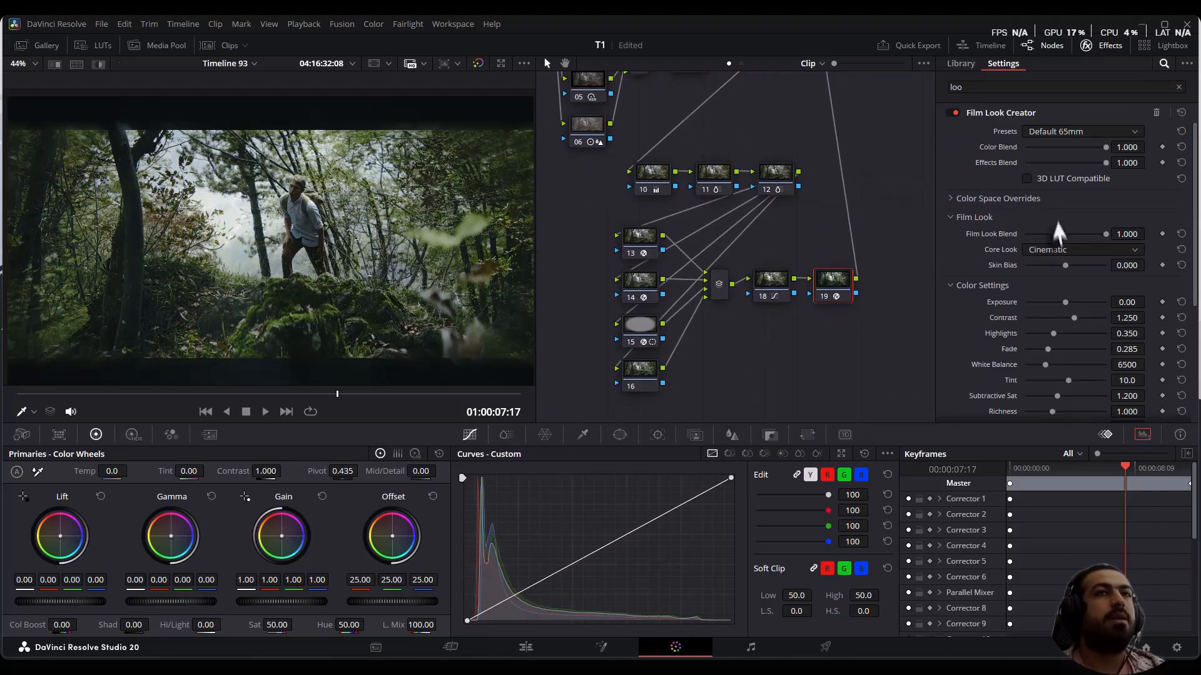
# - Set the Film Look Creator fade to 0.078, white balance to 5907 and tint to 24.4
pyautogui.click(1031, 348)
pyautogui.moveTo(1043, 365)
pyautogui.mouseDown()
pyautogui.moveTo(1057, 363)
pyautogui.moveTo(1038, 366)
pyautogui.moveTo(1052, 383)
pyautogui.moveTo(1067, 383)
pyautogui.moveTo(1041, 366)
pyautogui.moveTo(1079, 380)
pyautogui.moveTo(1043, 366)
pyautogui.mouseUp()
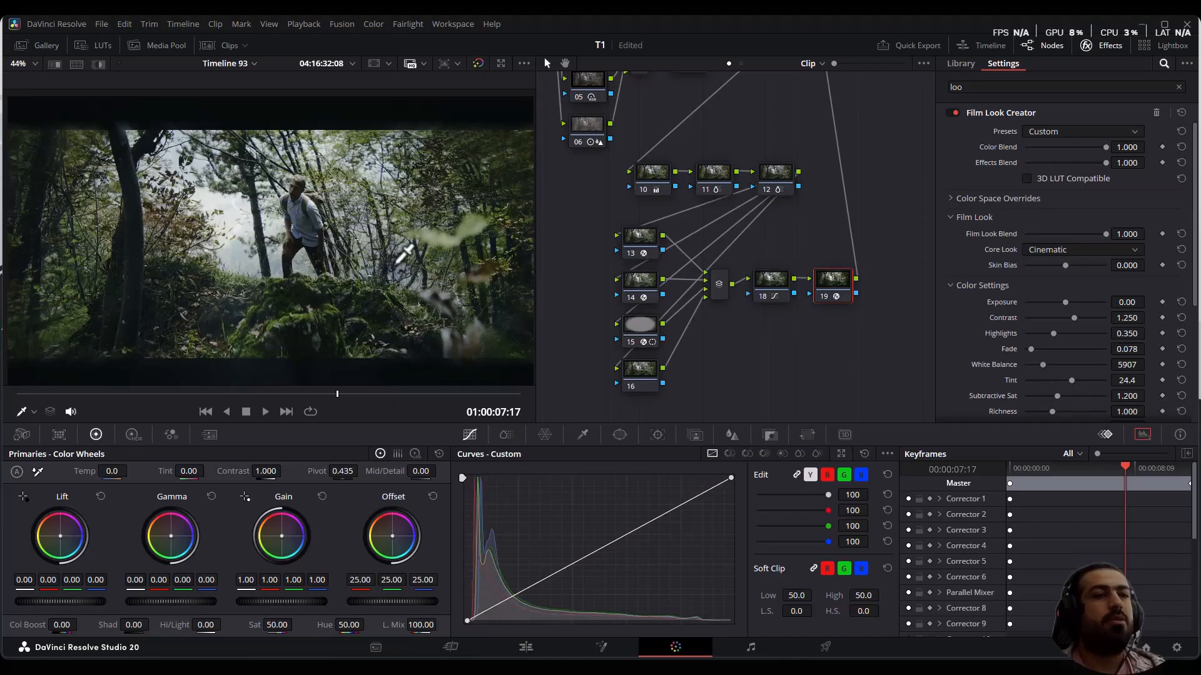
pyautogui.scroll(-1, 825, 237)
# - Hide the effects library to review the whole node tree, and play the graded clip in full screen
pyautogui.click(1109, 46)
pyautogui.scroll(5, 917, 80)
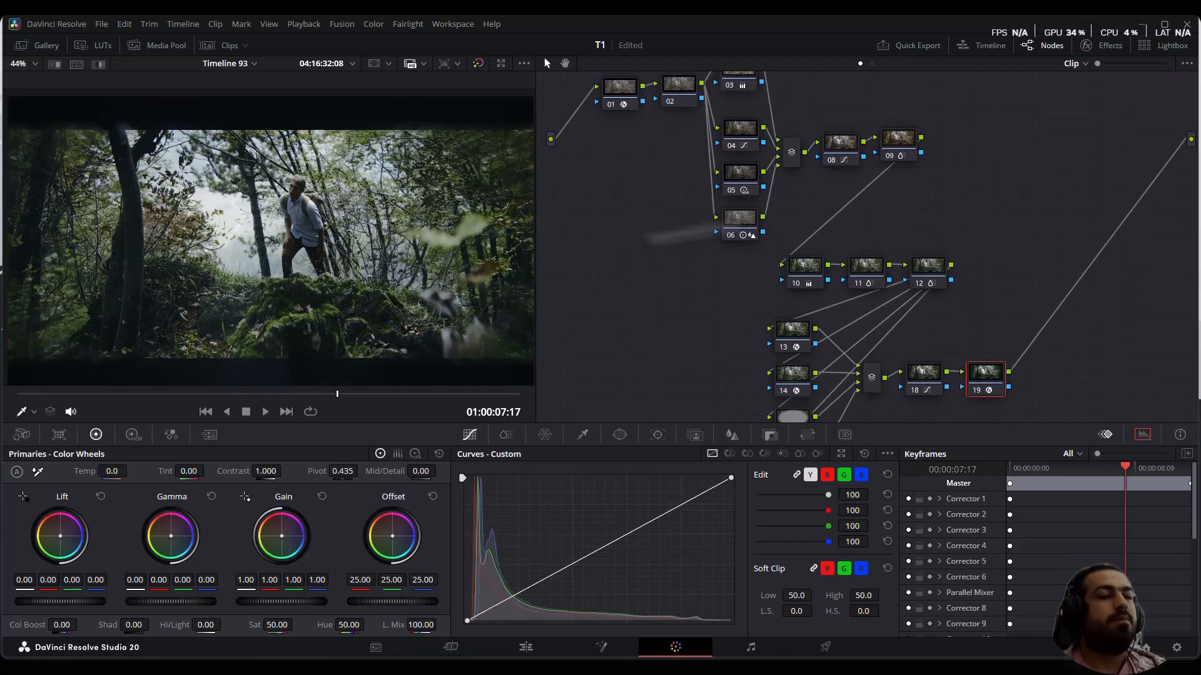
pyautogui.hotkey('ctrl', 'f')
pyautogui.press('space')
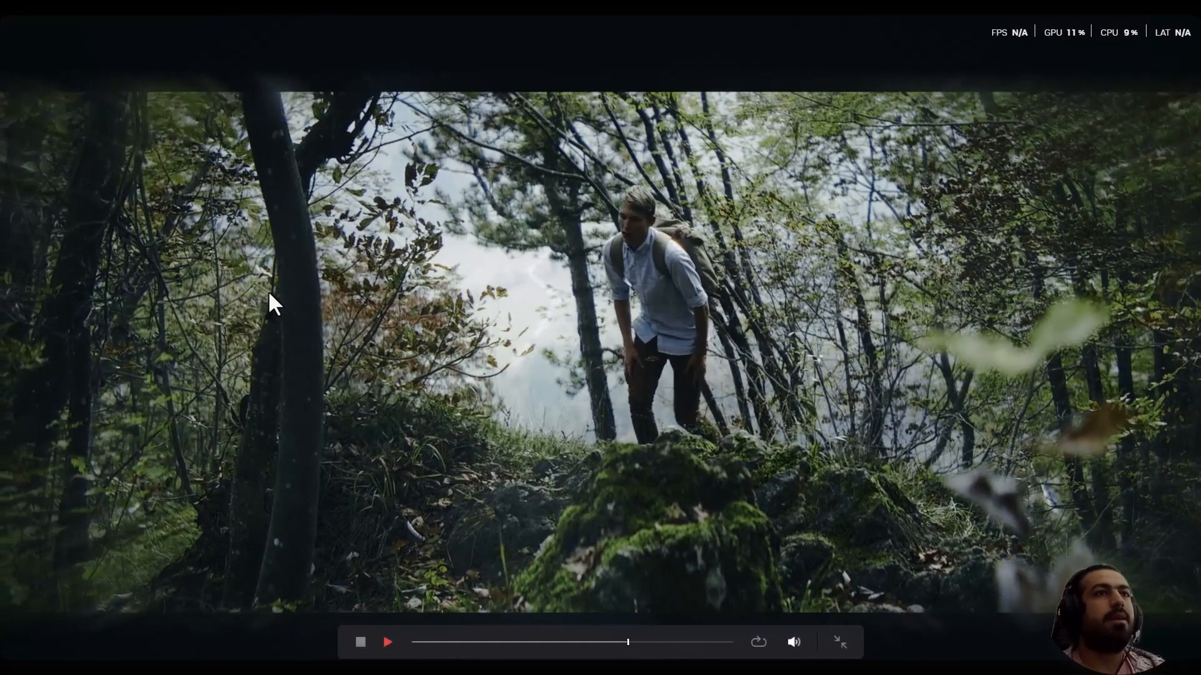